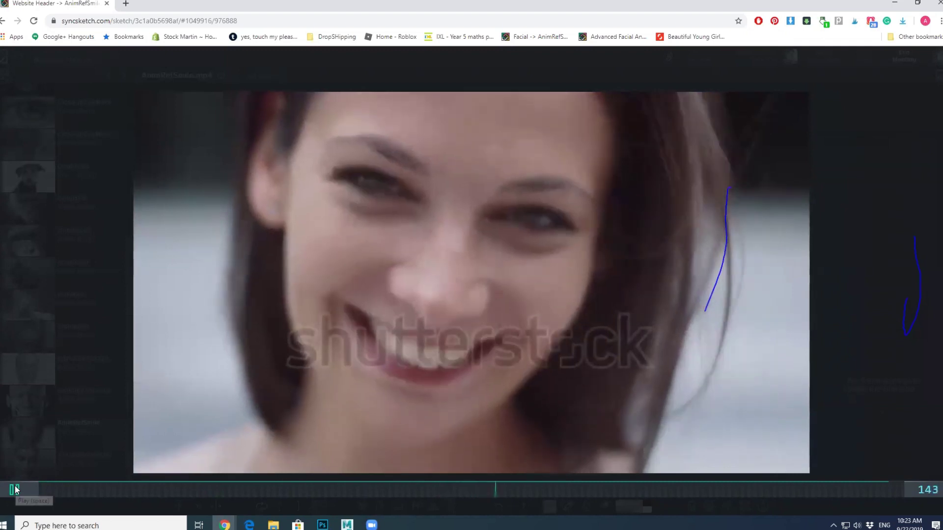
- Stop the AnimRefSmile.mp4 reference playback, then open LouiseMotionDemo.mov and play it through
{"action": "left_click", "coordinate": [14, 487]}
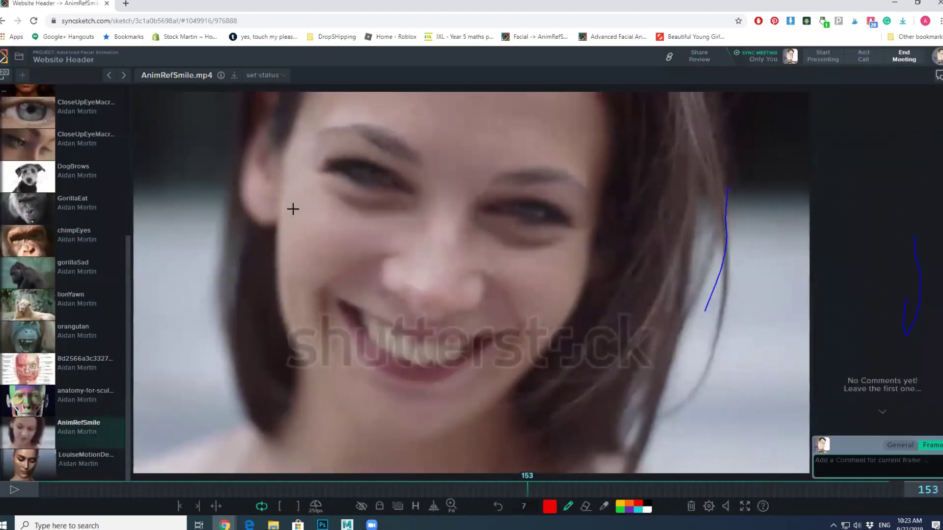
{"action": "left_click", "coordinate": [44, 464]}
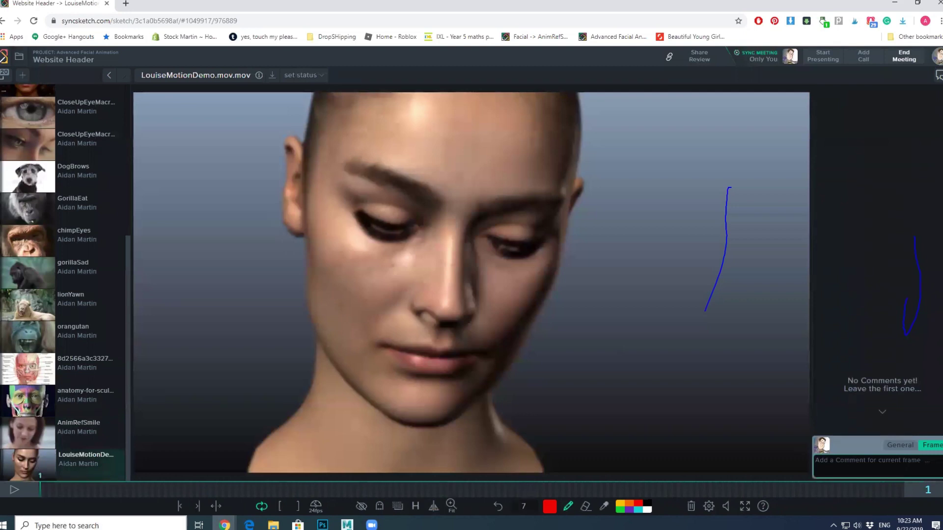
{"action": "left_click", "coordinate": [14, 490]}
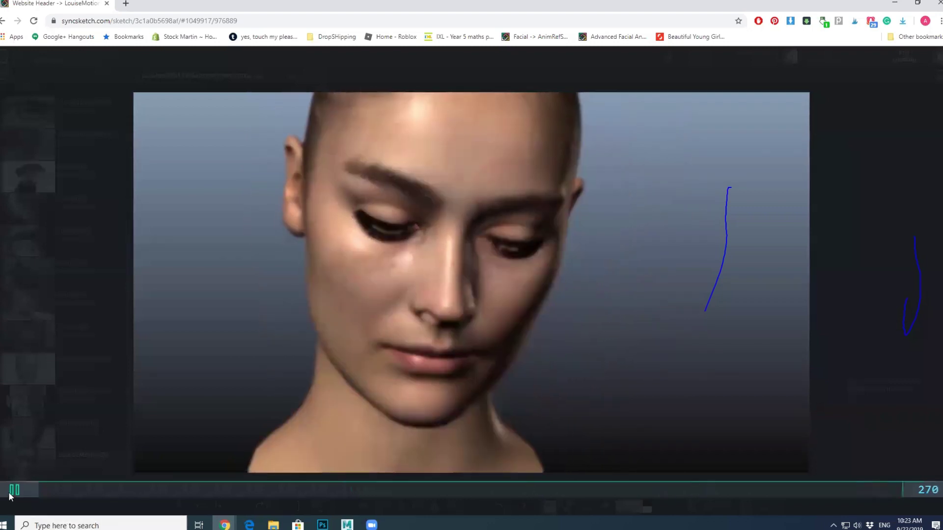
{"action": "left_click", "coordinate": [12, 491]}
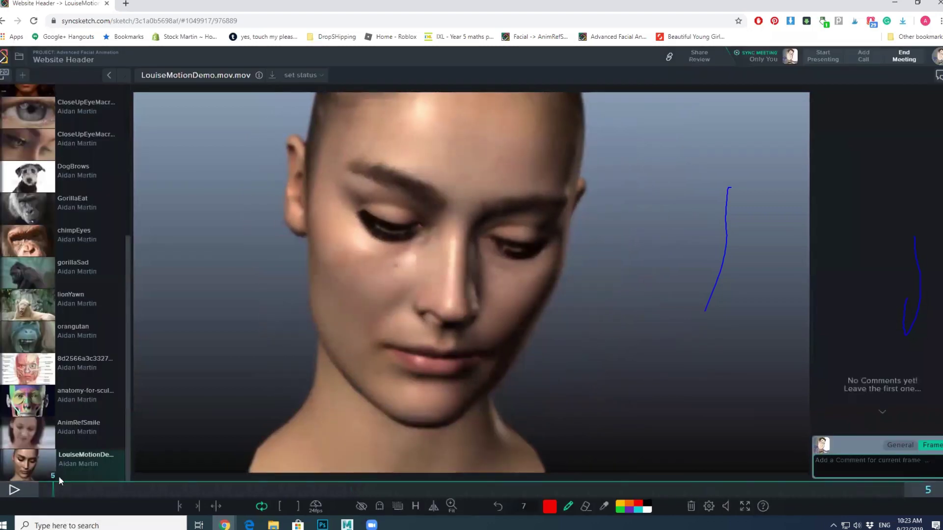
- Scrub through LouiseMotionDemo.mov from its opening frames up to frame 81 to examine the smile
{"action": "left_click", "coordinate": [276, 491]}
{"action": "left_click", "coordinate": [68, 490]}
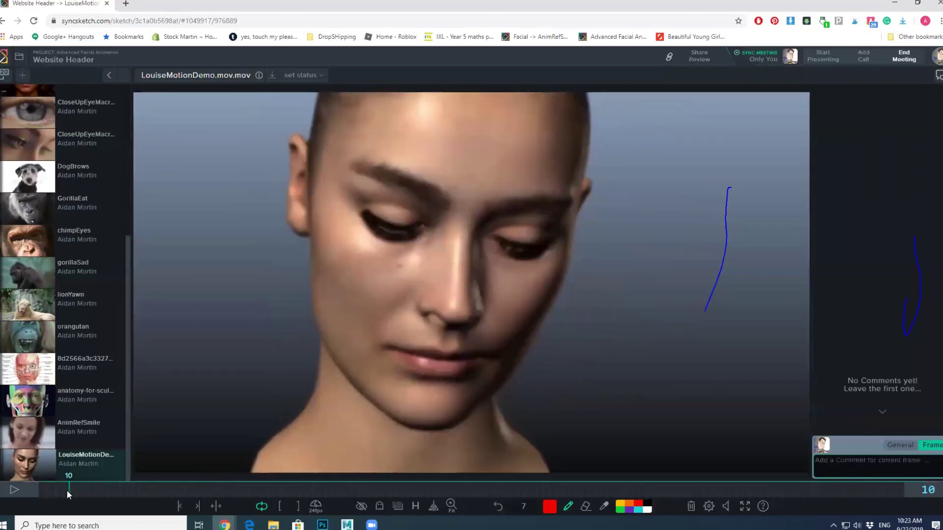
{"action": "left_click_drag", "start_coordinate": [67, 491], "coordinate": [221, 471]}
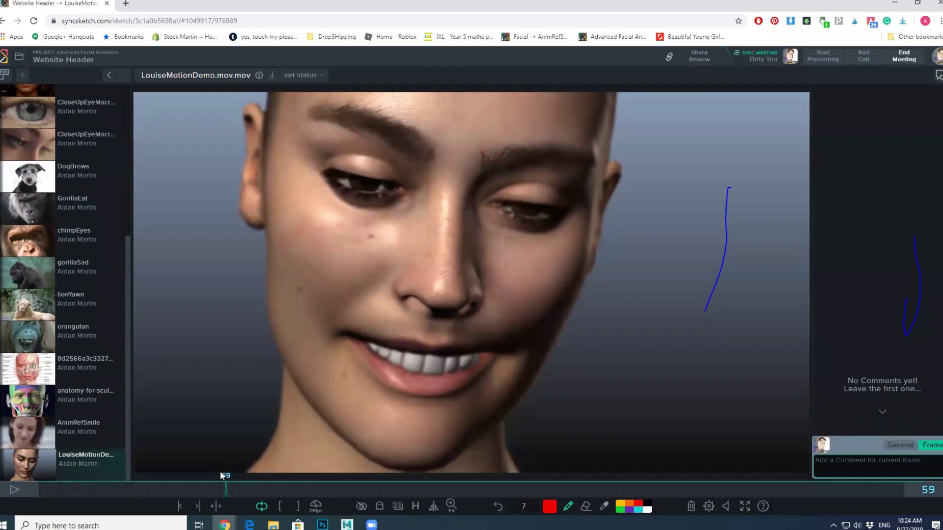
{"action": "left_click_drag", "start_coordinate": [202, 487], "coordinate": [296, 504]}
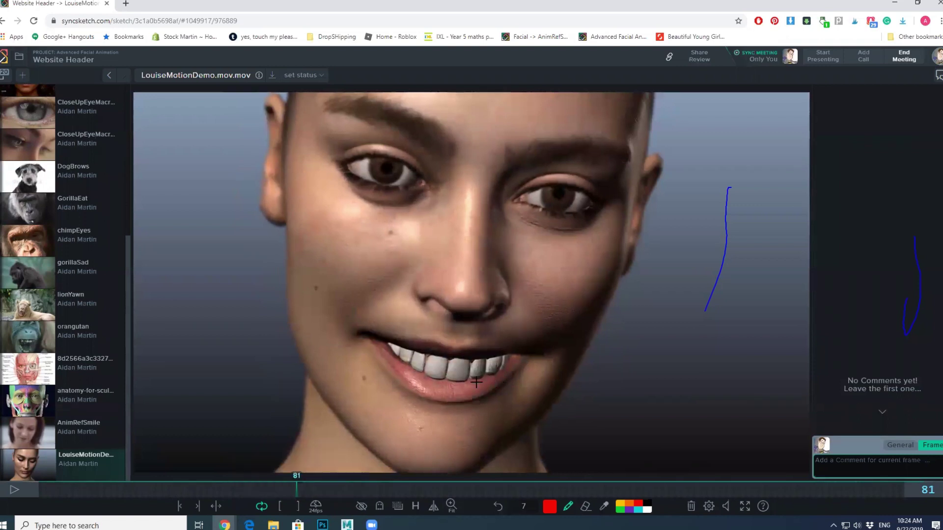
- Sketch red annotation strokes over the teeth and lower lip on frame 81, and mark the mouth again on frame 82
{"action": "mouse_move", "coordinate": [403, 368]}
{"action": "left_mouse_down"}
{"action": "mouse_move", "coordinate": [457, 376]}
{"action": "mouse_move", "coordinate": [501, 366]}
{"action": "mouse_move", "coordinate": [485, 362]}
{"action": "left_mouse_up"}
{"action": "mouse_move", "coordinate": [455, 390]}
{"action": "left_mouse_down"}
{"action": "mouse_move", "coordinate": [459, 361]}
{"action": "mouse_move", "coordinate": [470, 371]}
{"action": "mouse_move", "coordinate": [435, 361]}
{"action": "mouse_move", "coordinate": [514, 359]}
{"action": "left_mouse_up"}
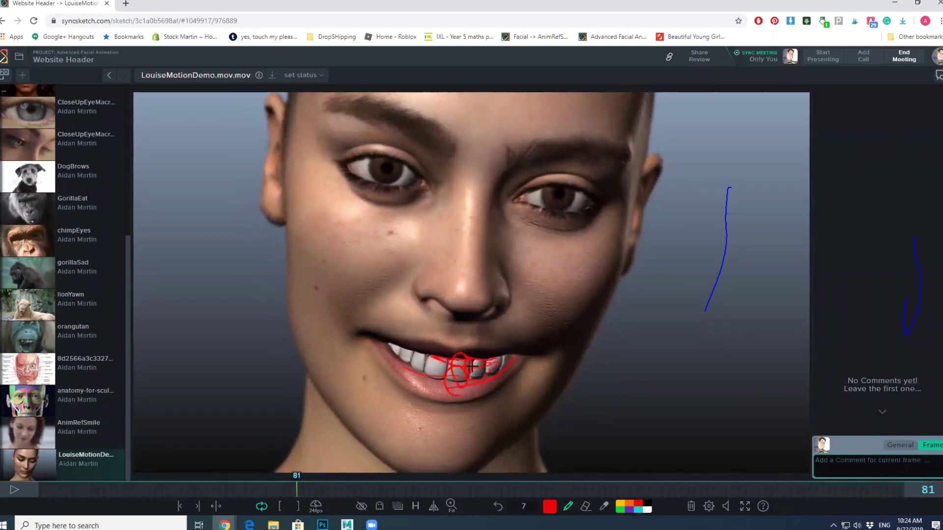
{"action": "key", "text": "Right"}
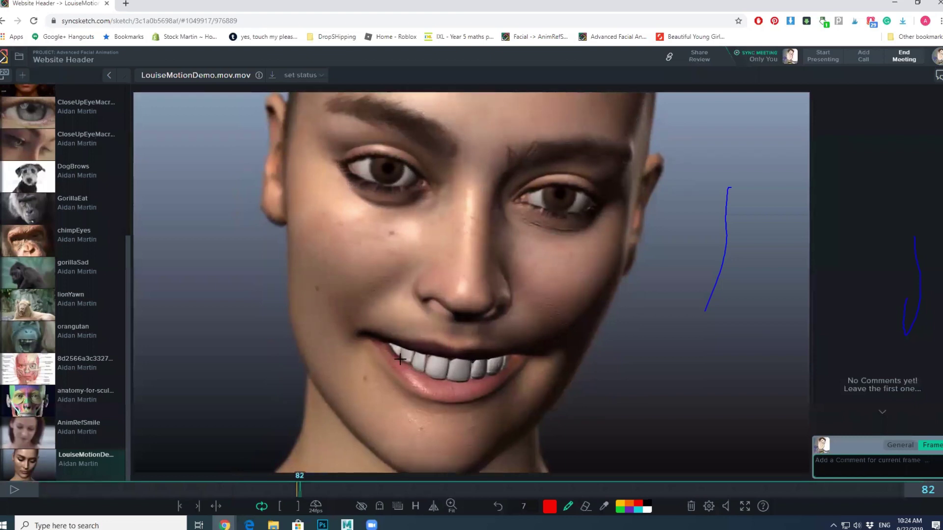
{"action": "mouse_move", "coordinate": [403, 361]}
{"action": "left_mouse_down"}
{"action": "mouse_move", "coordinate": [465, 381]}
{"action": "mouse_move", "coordinate": [461, 362]}
{"action": "mouse_move", "coordinate": [413, 355]}
{"action": "left_mouse_up"}
{"action": "left_click_drag", "start_coordinate": [476, 382], "coordinate": [500, 374]}
- Switch to Maya, play the base animation through the shot camera, and return to frame 1
{"action": "left_click", "coordinate": [891, 6]}
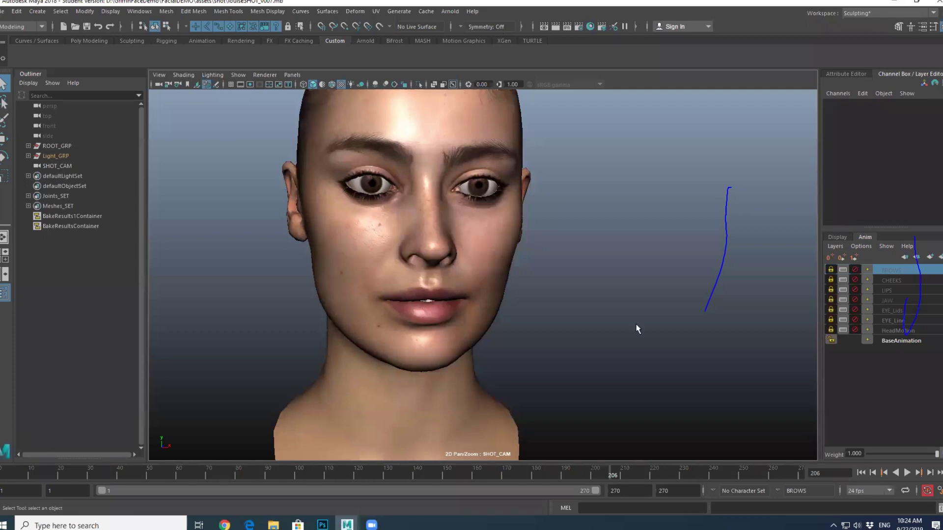
{"action": "left_click", "coordinate": [11, 475]}
{"action": "key", "text": "alt+v"}
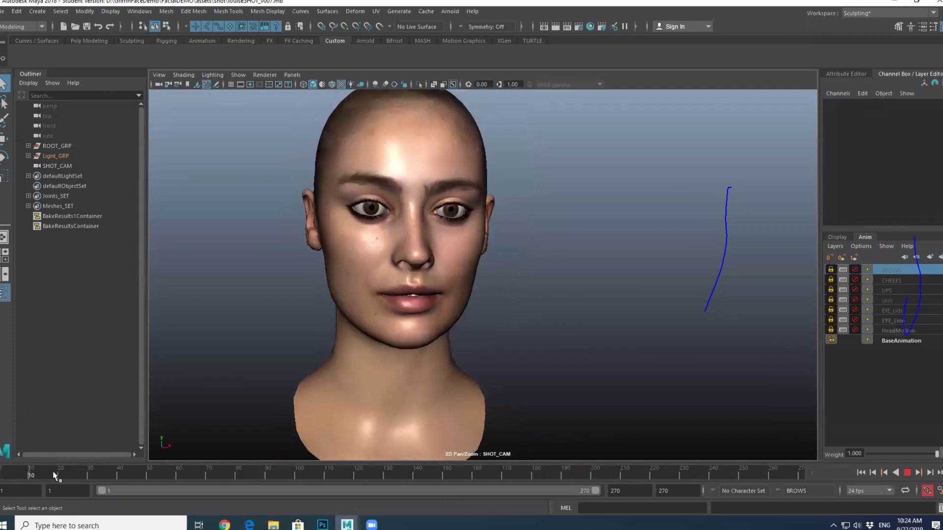
{"action": "key", "text": "alt+v"}
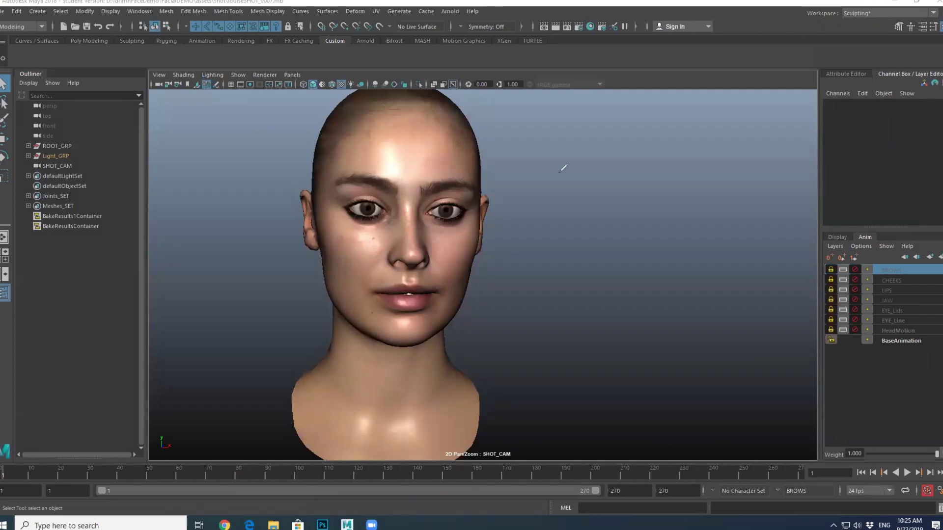
{"action": "mouse_move", "coordinate": [524, 152]}
{"action": "left_mouse_down"}
{"action": "mouse_move", "coordinate": [529, 197]}
{"action": "mouse_move", "coordinate": [606, 167]}
{"action": "left_mouse_up"}
{"action": "key", "text": "alt+v"}
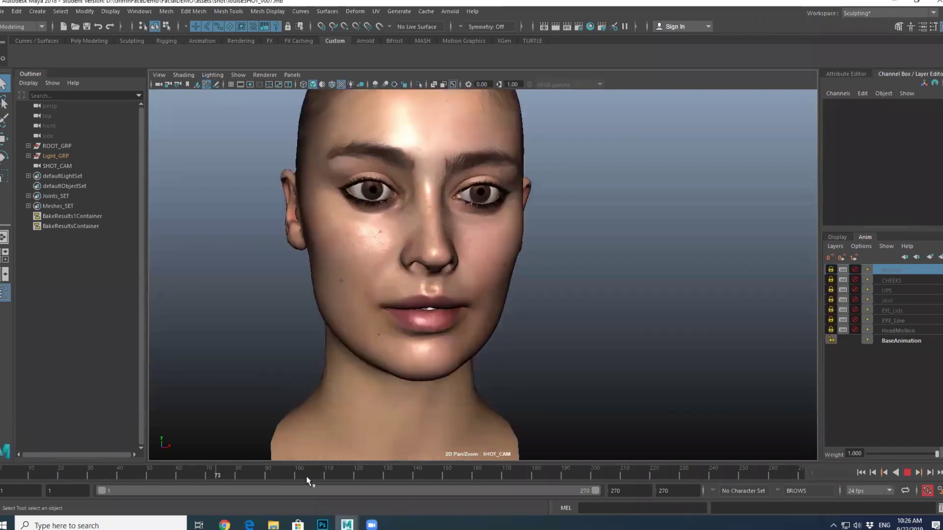
{"action": "key", "text": "alt+shift+v"}
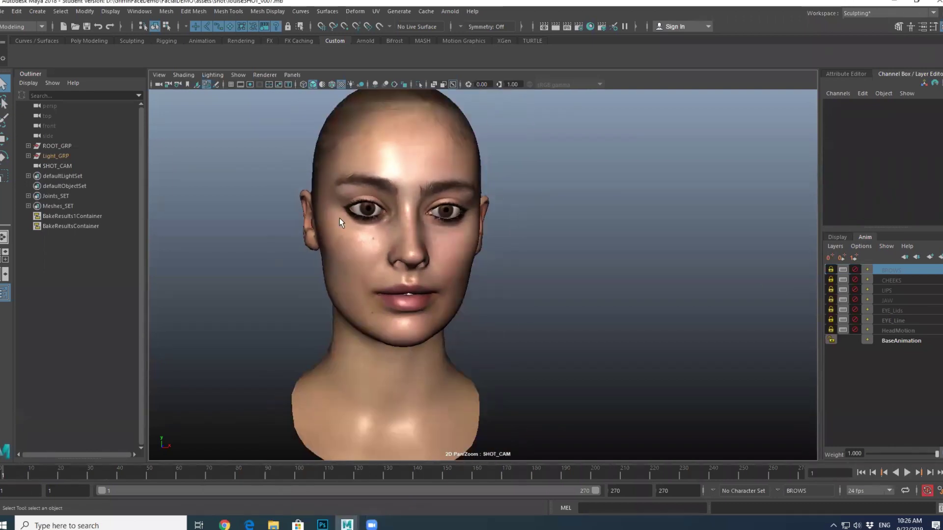
- Show image planes in the shot camera viewport
{"action": "left_click", "coordinate": [225, 76]}
{"action": "left_click", "coordinate": [237, 75]}
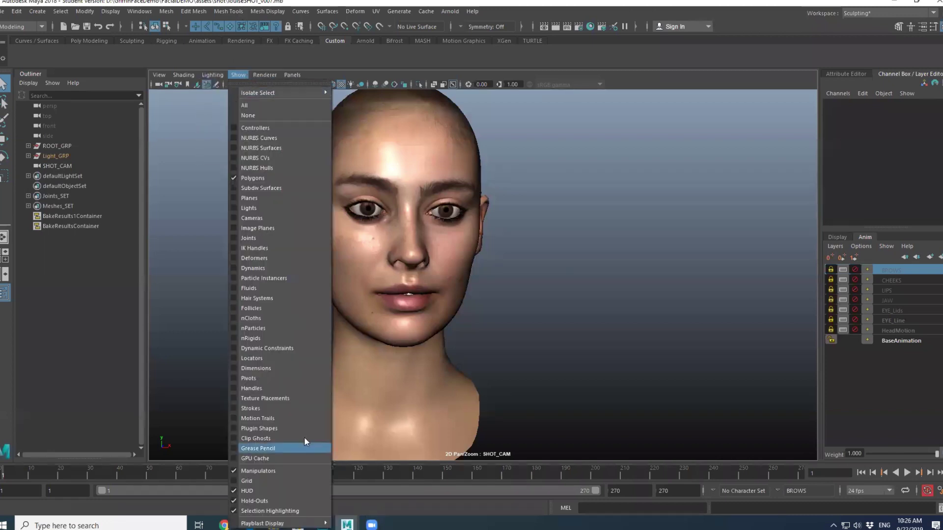
{"action": "left_click", "coordinate": [269, 229]}
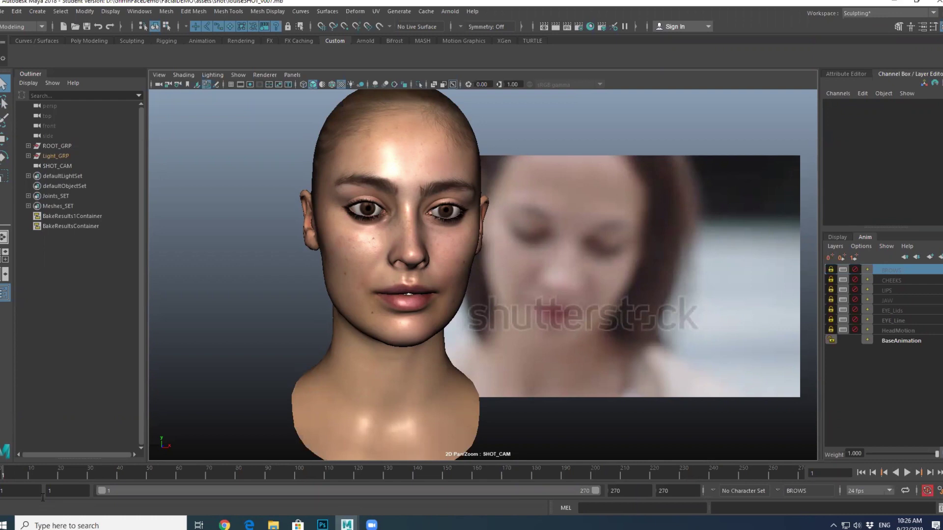
- Scrub and play the base animation beside the reference footage, then return to the first frame
{"action": "left_click", "coordinate": [17, 472]}
{"action": "left_click_drag", "start_coordinate": [44, 462], "coordinate": [661, 485]}
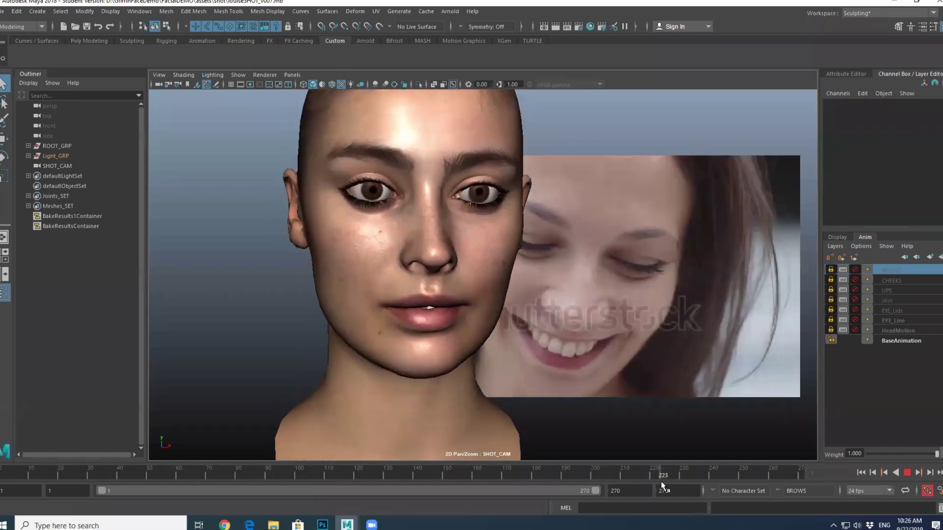
{"action": "key", "text": "alt+shift+v"}
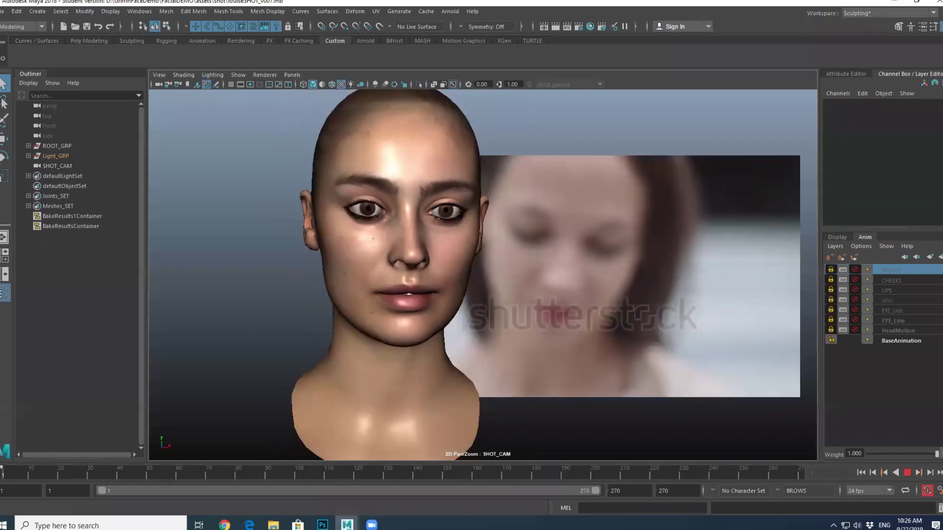
{"action": "left_click", "coordinate": [908, 473]}
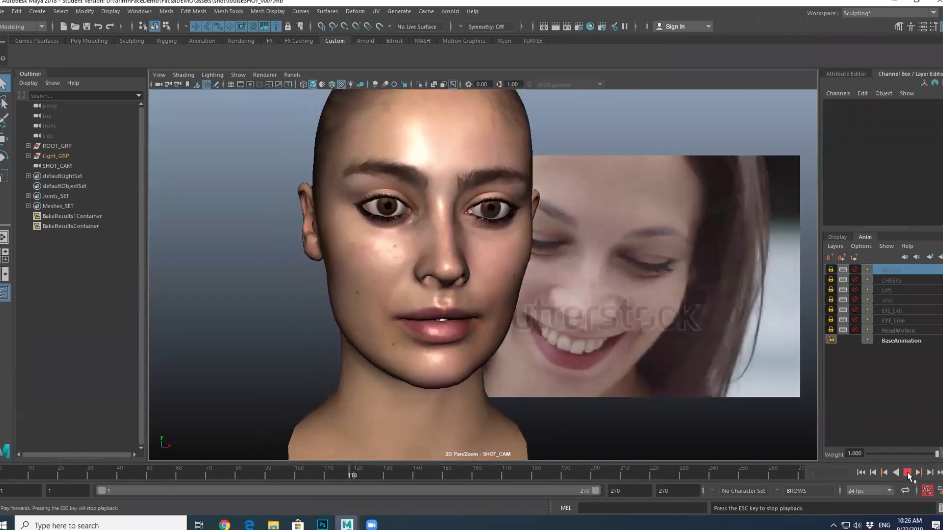
{"action": "key", "text": "Escape"}
{"action": "left_click", "coordinate": [860, 473]}
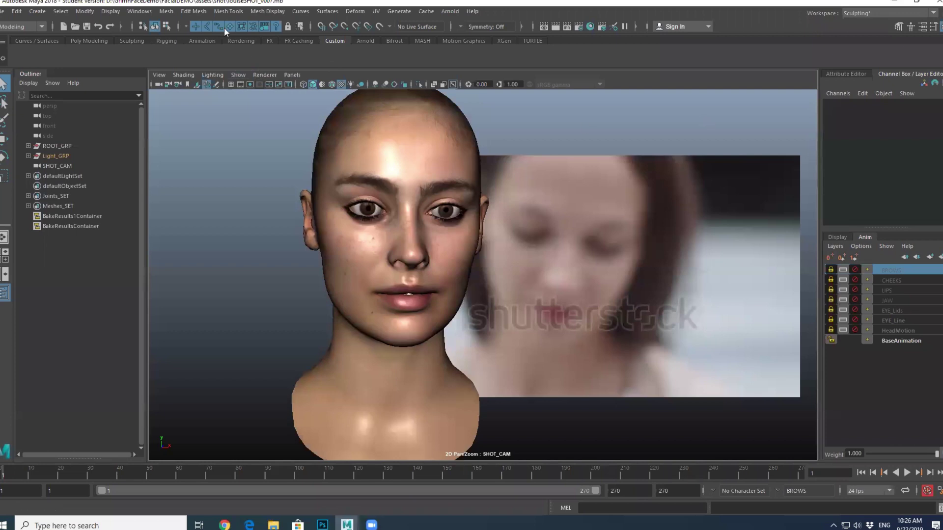
- Hide image planes in the shot camera viewport
{"action": "left_click", "coordinate": [238, 75]}
{"action": "left_click", "coordinate": [238, 74]}
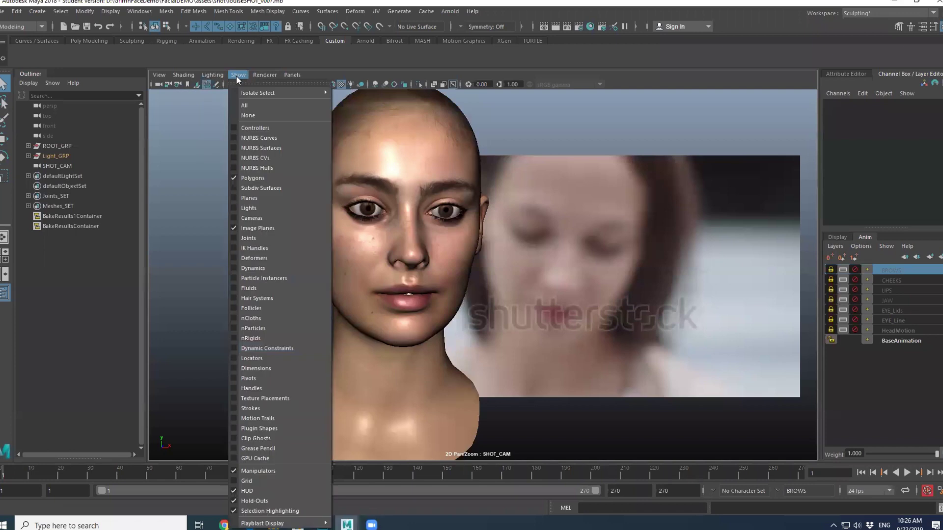
{"action": "left_click", "coordinate": [280, 228]}
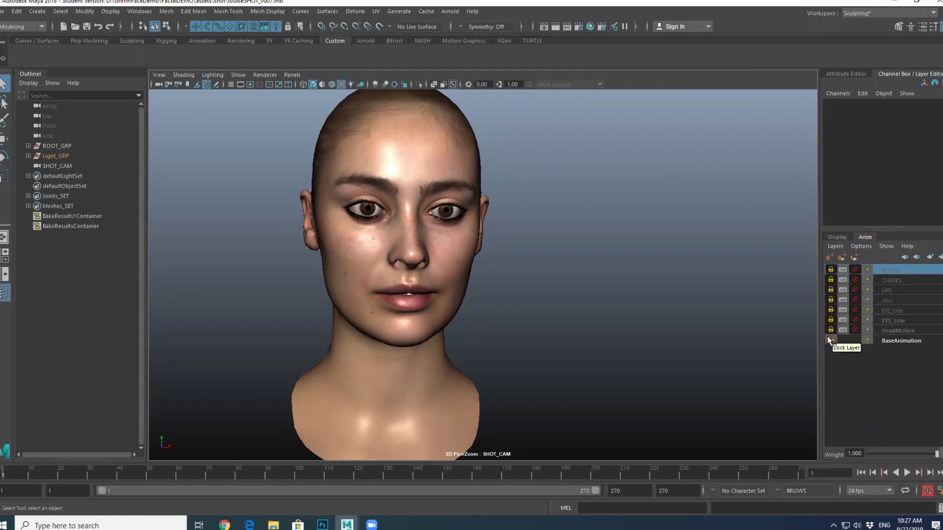
- Unmute the HeadMotion animation layer and play the head movement, returning to the first frame
{"action": "left_click", "coordinate": [885, 330]}
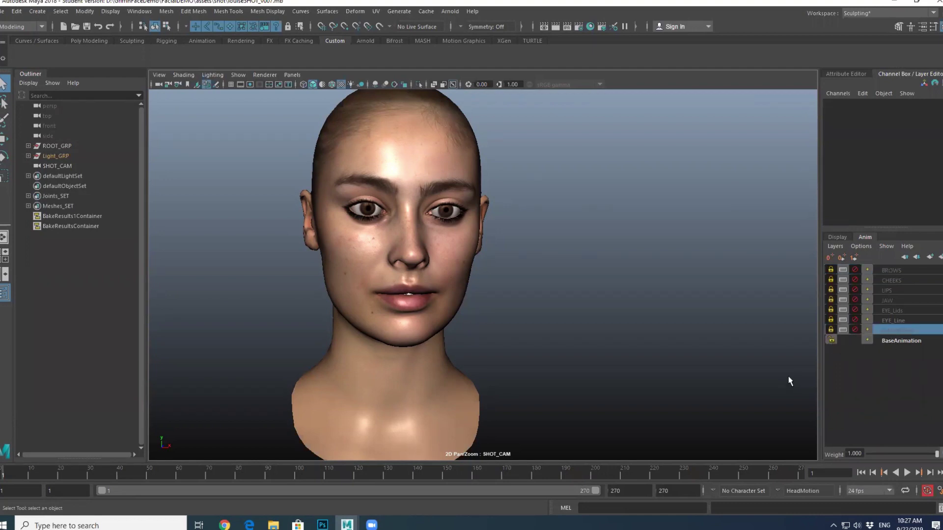
{"action": "left_click", "coordinate": [854, 329]}
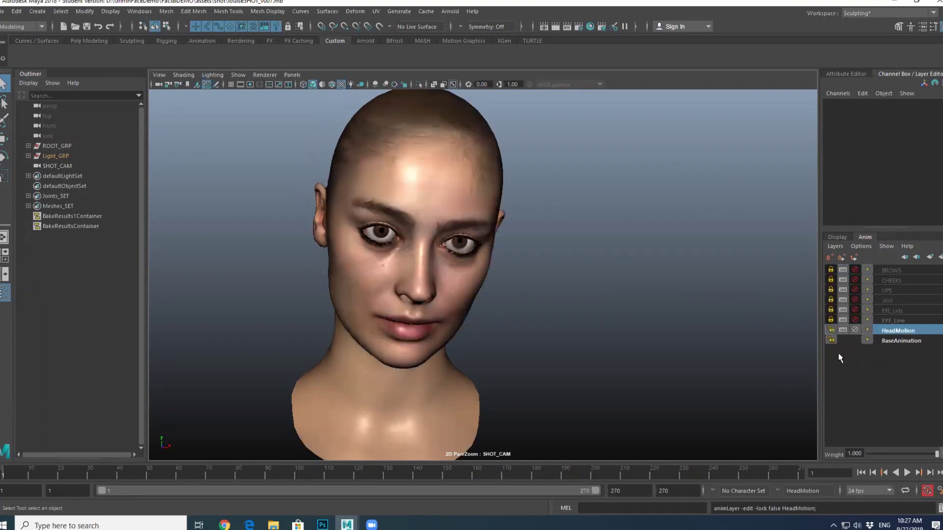
{"action": "left_click", "coordinate": [907, 472]}
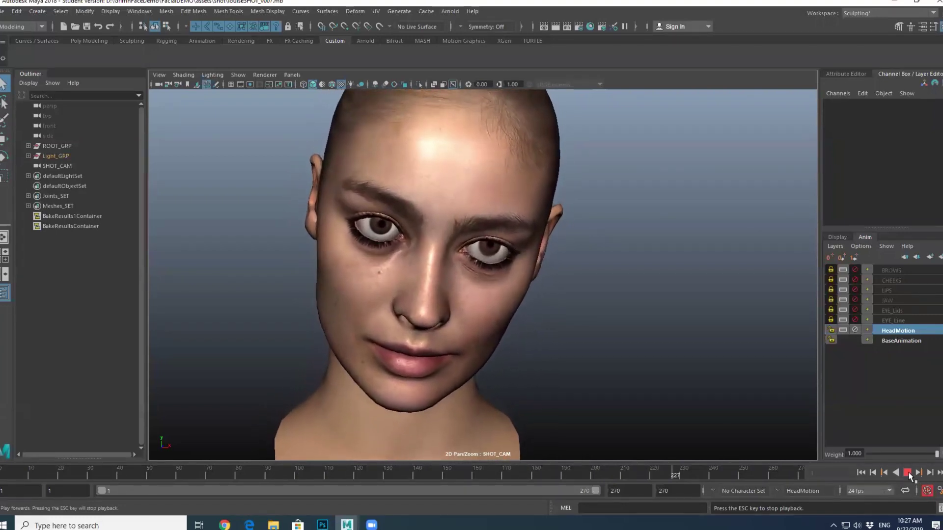
{"action": "left_click", "coordinate": [907, 472]}
{"action": "left_click", "coordinate": [861, 472]}
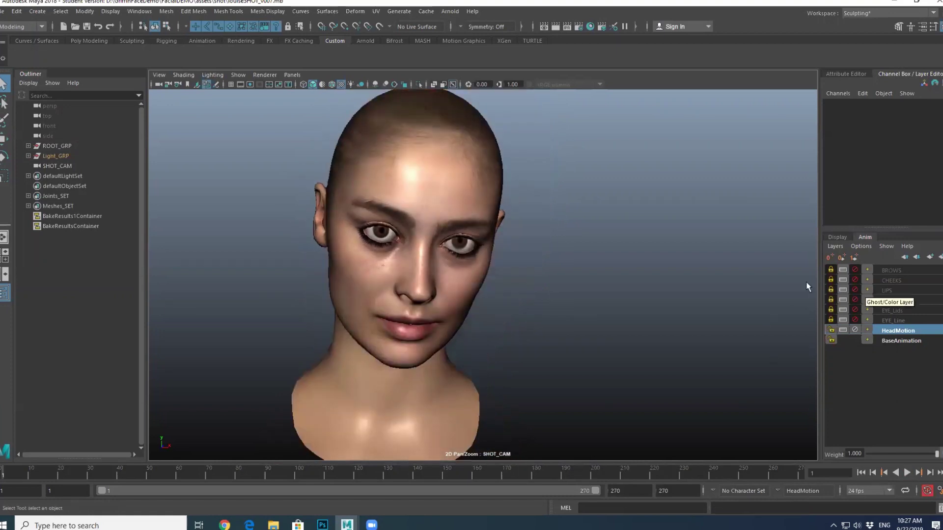
- Unmute the JAW animation layer and play the head and jaw motion together, stopping at frame 175
{"action": "left_click", "coordinate": [857, 300]}
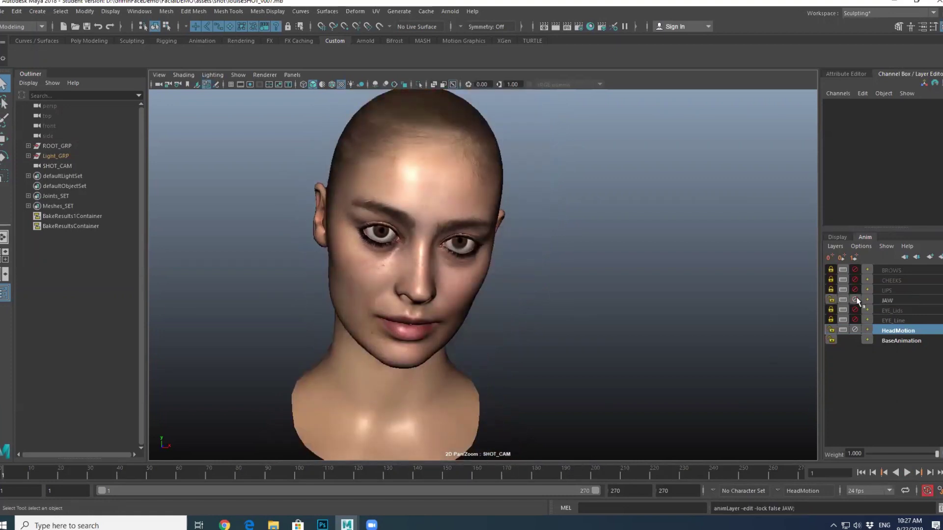
{"action": "left_click", "coordinate": [857, 301]}
{"action": "left_click", "coordinate": [907, 473]}
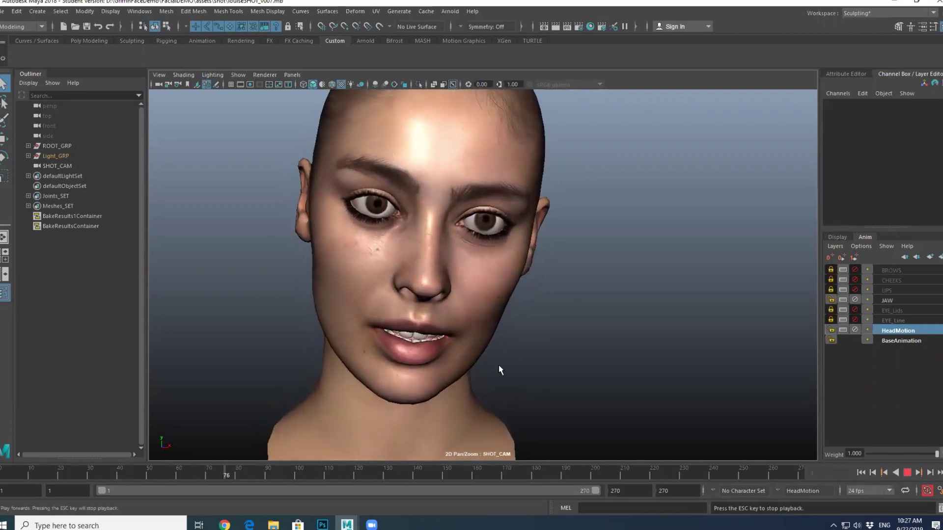
{"action": "left_click_drag", "start_coordinate": [499, 467], "coordinate": [201, 464]}
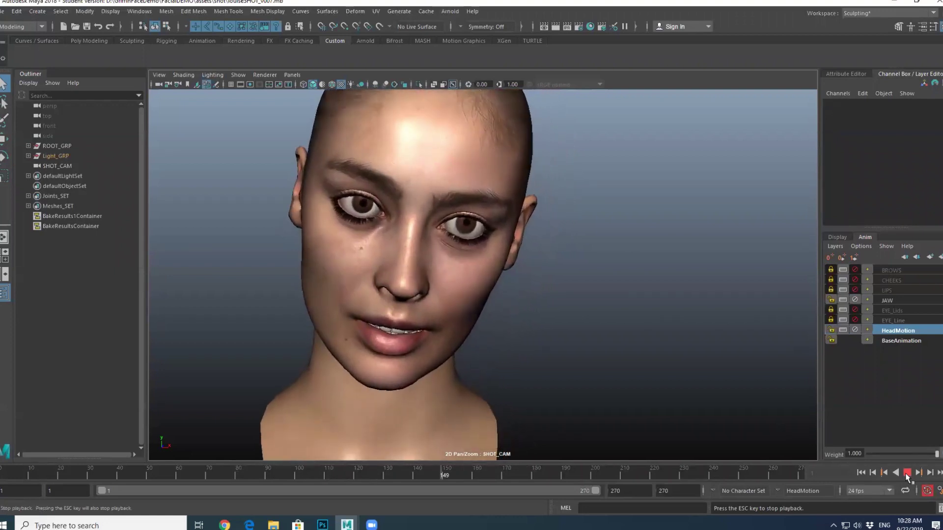
{"action": "left_click", "coordinate": [907, 473]}
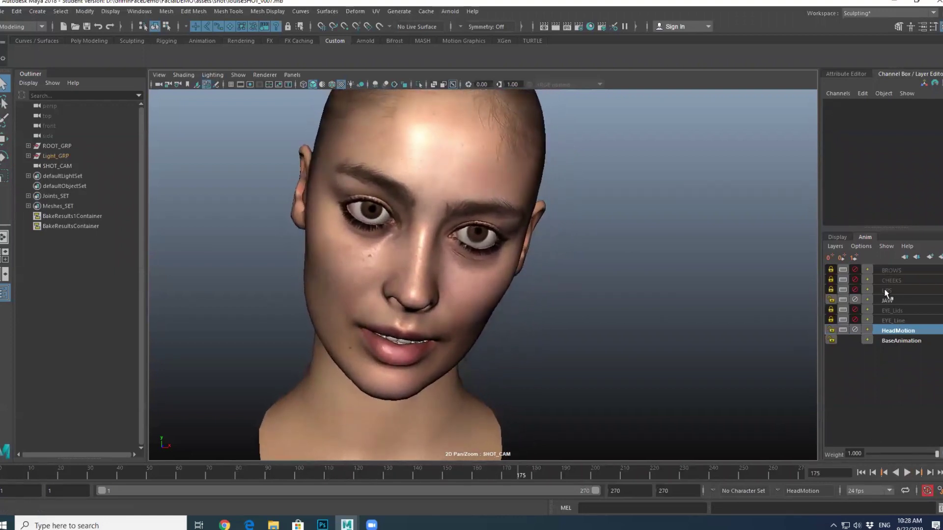
- Unmute the LIPS animation layer and return to the first frame
{"action": "left_click", "coordinate": [855, 290]}
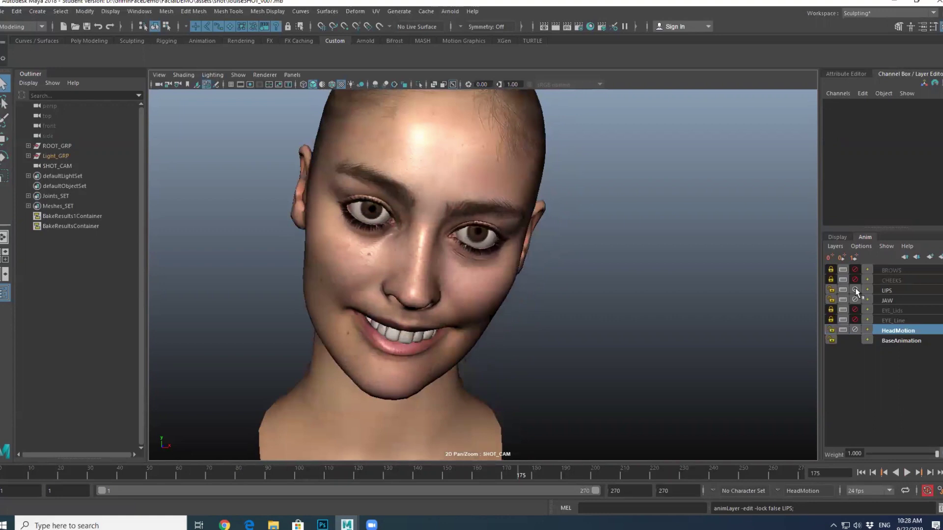
{"action": "left_click", "coordinate": [861, 473]}
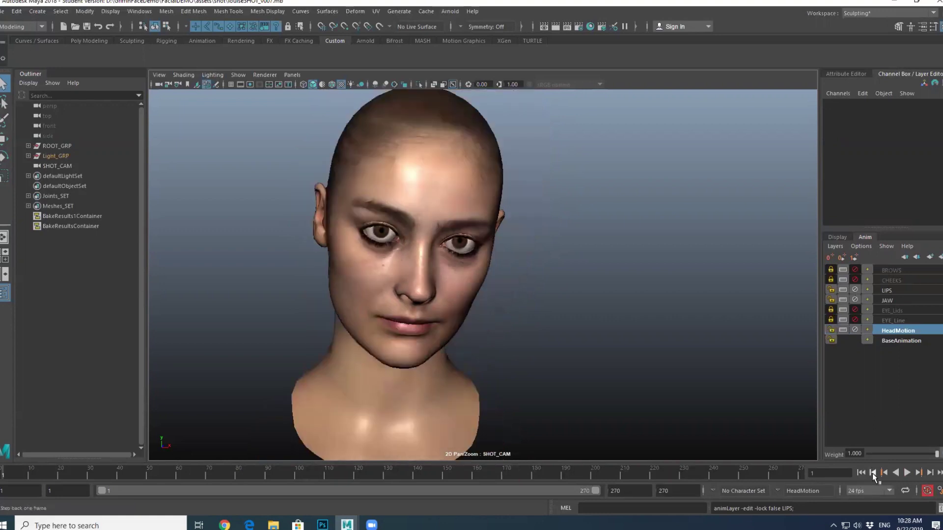
- Compare the first frame with the LIPS layer muted and unmuted, leave it unmuted, and play the animation
{"action": "left_click", "coordinate": [854, 290]}
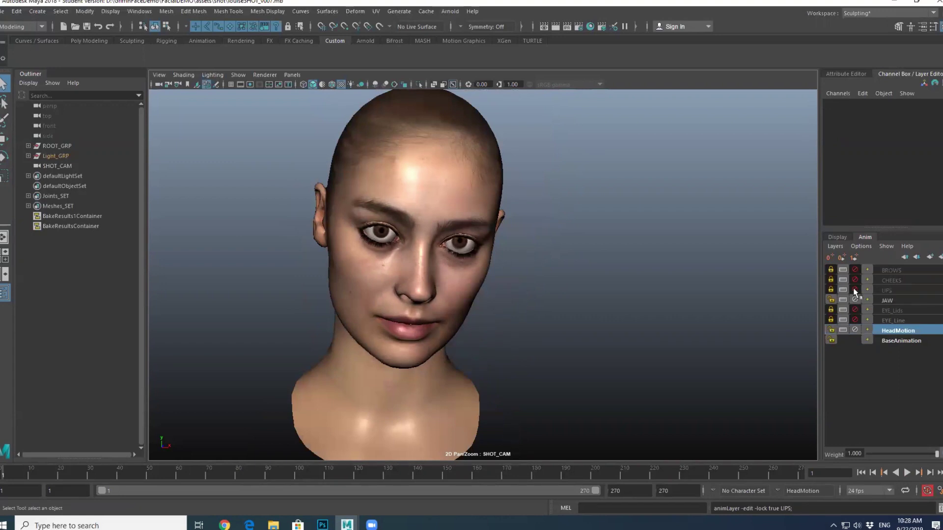
{"action": "left_click", "coordinate": [854, 289]}
{"action": "left_click", "coordinate": [854, 289]}
{"action": "left_click", "coordinate": [854, 289]}
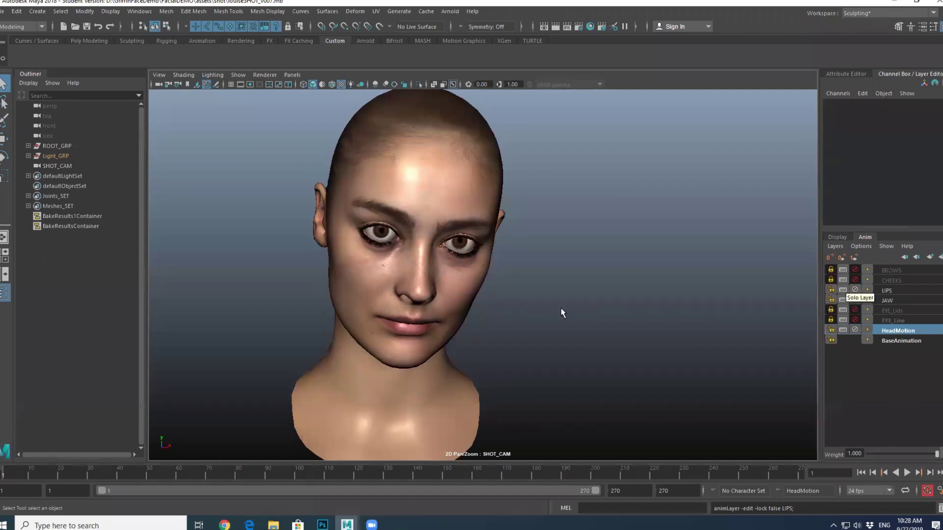
{"action": "left_click", "coordinate": [906, 472]}
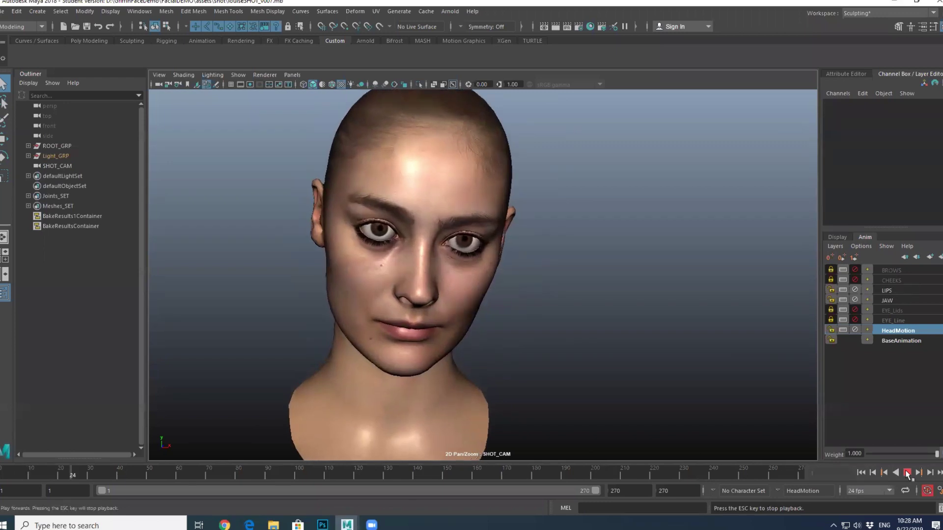
- Review the head, jaw and lips motion together by playing and scrubbing to frame 52, and return to the first frame
{"action": "key", "text": "Escape"}
{"action": "mouse_move", "coordinate": [131, 474]}
{"action": "left_mouse_down"}
{"action": "mouse_move", "coordinate": [249, 476]}
{"action": "mouse_move", "coordinate": [3, 472]}
{"action": "left_mouse_up"}
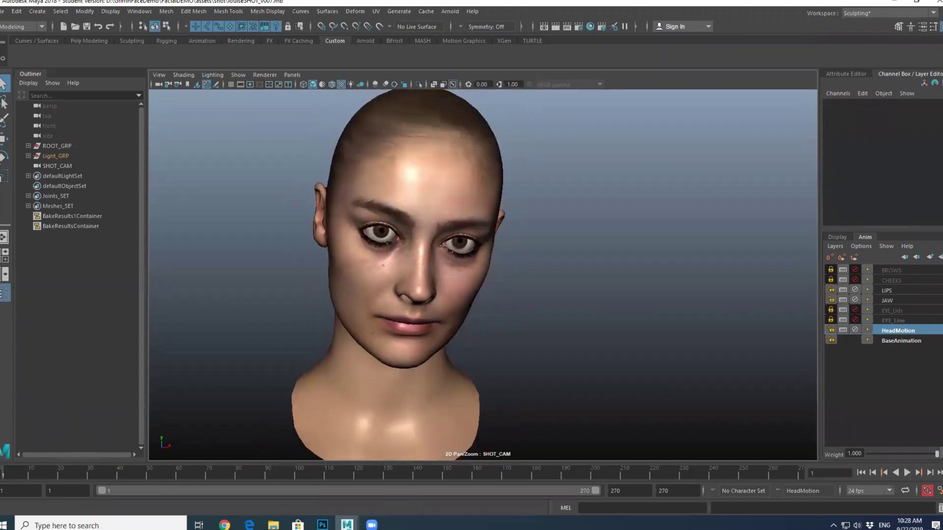
{"action": "left_click", "coordinate": [908, 474]}
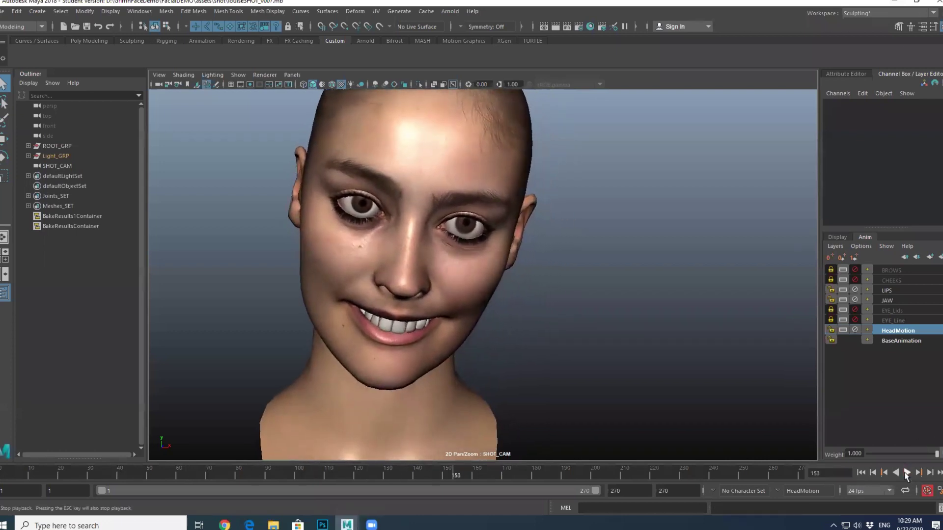
{"action": "key", "text": "Escape"}
{"action": "key", "text": "alt+shift+v"}
{"action": "key", "text": "alt+v"}
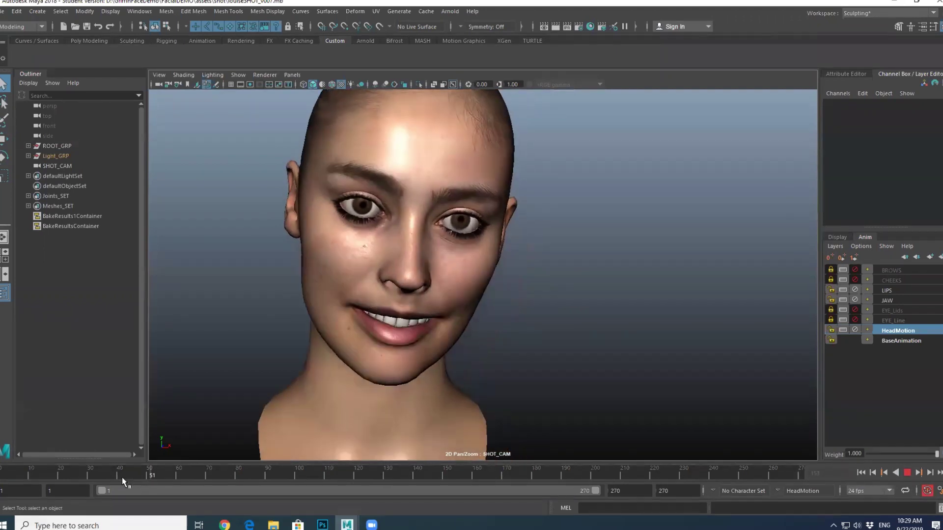
{"action": "mouse_move", "coordinate": [143, 473]}
{"action": "left_mouse_down"}
{"action": "mouse_move", "coordinate": [112, 475]}
{"action": "mouse_move", "coordinate": [156, 475]}
{"action": "left_mouse_up"}
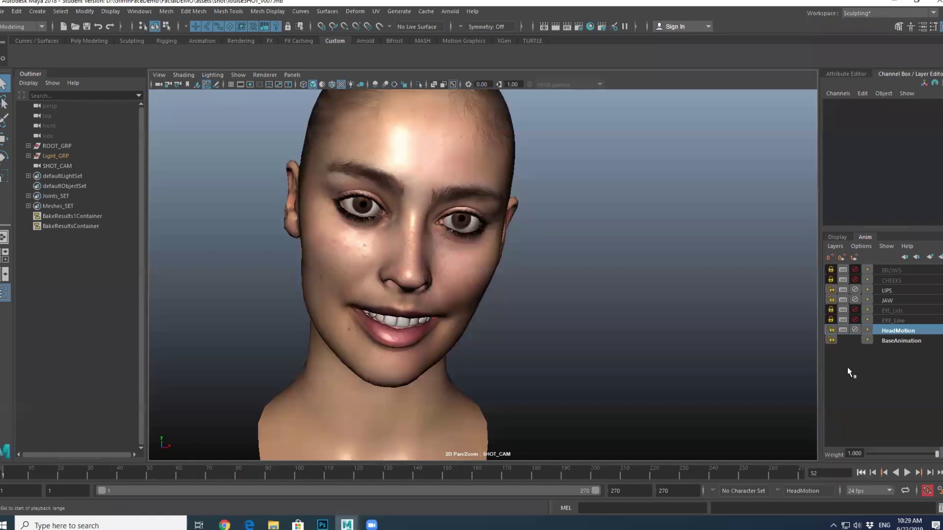
{"action": "key", "text": "alt+shift+v"}
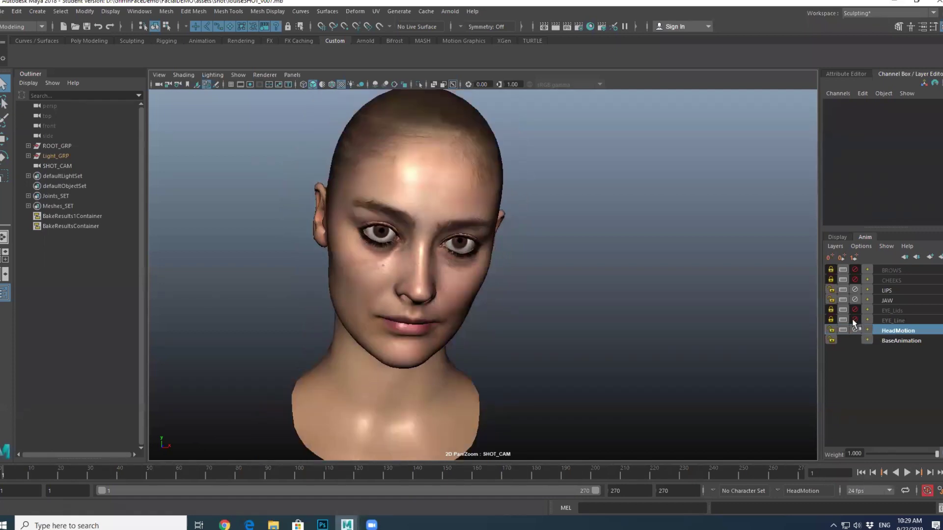
- Unmute the EYE_Line animation layer, play the animation with it, and stop playback
{"action": "left_click", "coordinate": [855, 319]}
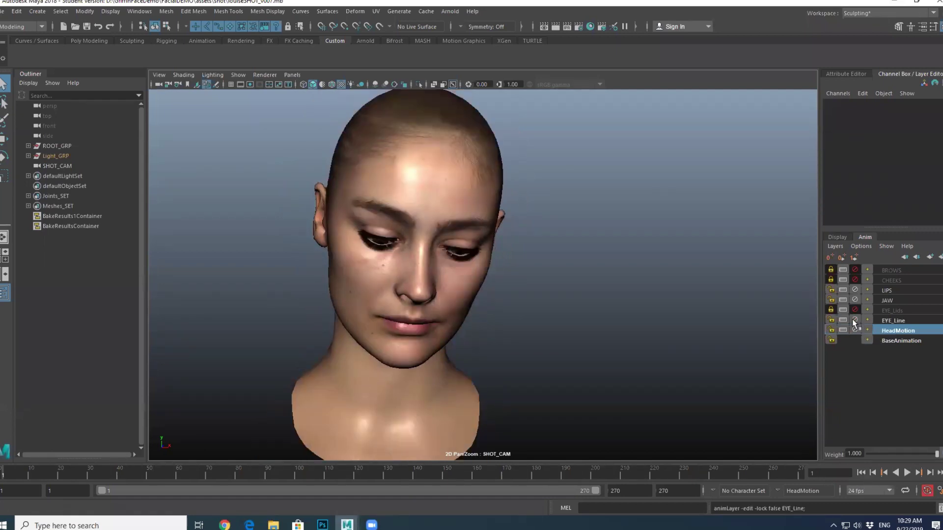
{"action": "left_click", "coordinate": [907, 473]}
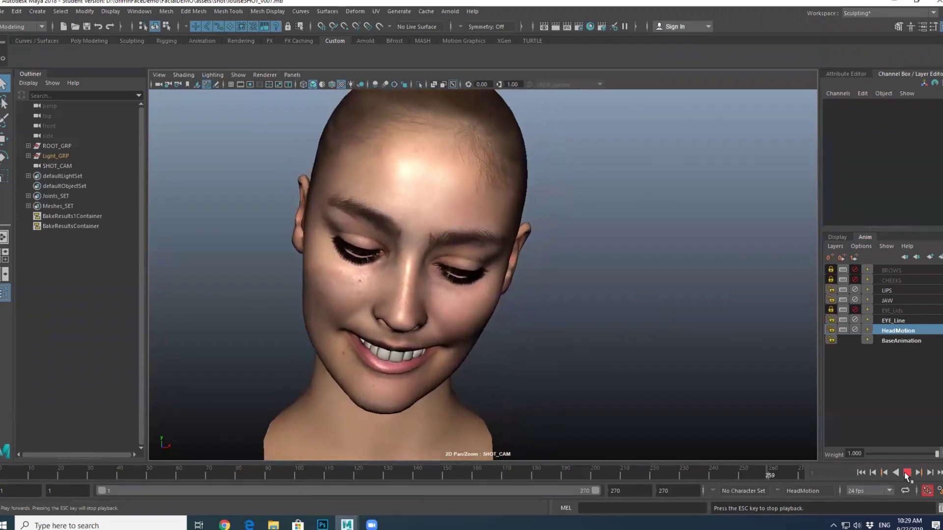
{"action": "left_click", "coordinate": [907, 473]}
{"action": "left_click", "coordinate": [863, 472]}
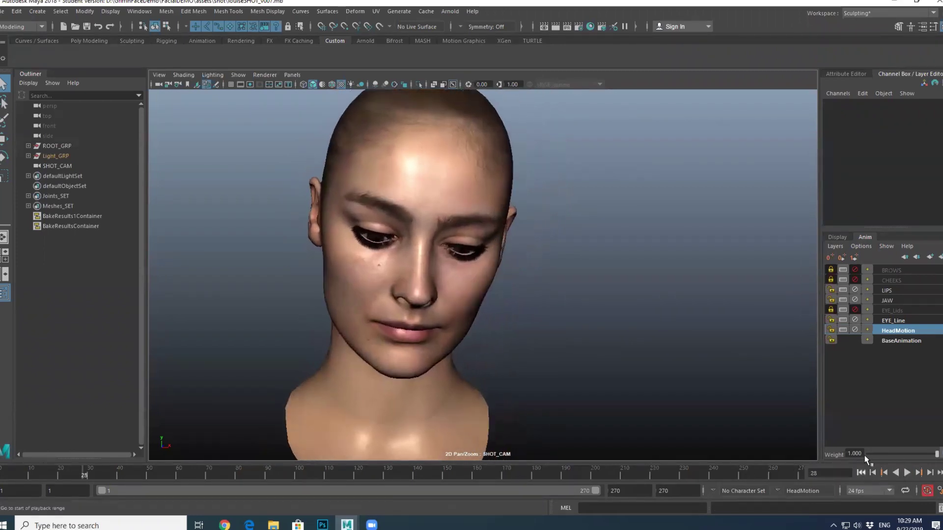
- Unmute the EYE_Lids animation layer and play the animation from the first frame, stopping at frame 57
{"action": "left_click", "coordinate": [855, 310]}
{"action": "left_click", "coordinate": [907, 473]}
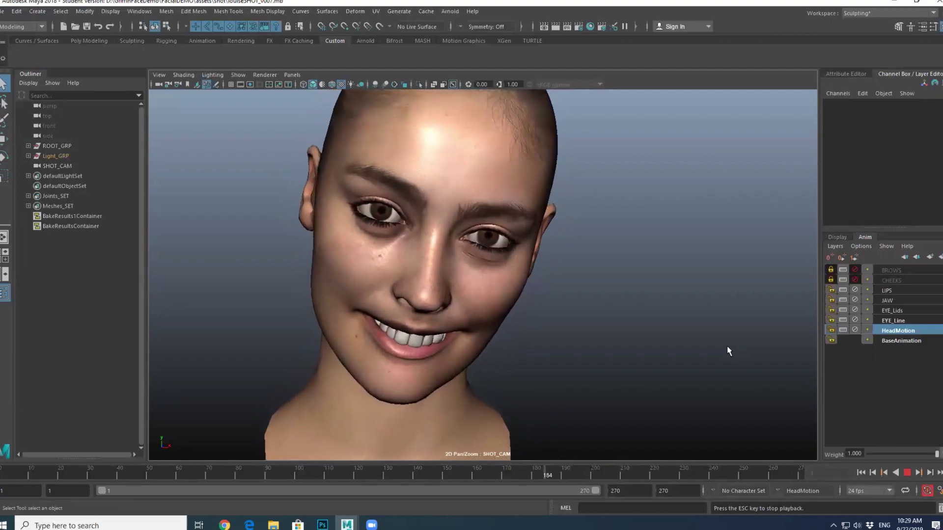
{"action": "left_click", "coordinate": [907, 473]}
{"action": "left_click", "coordinate": [861, 472]}
{"action": "key", "text": "alt+v"}
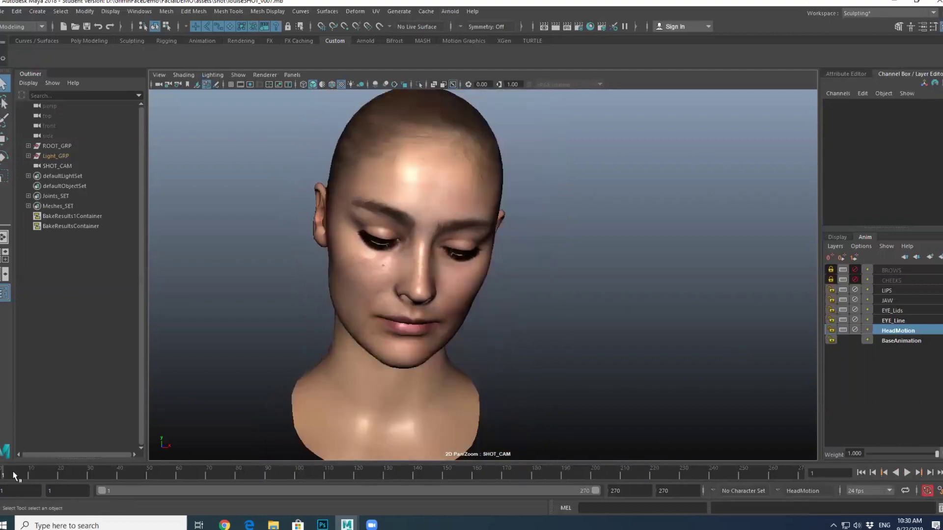
{"action": "key", "text": "alt+v"}
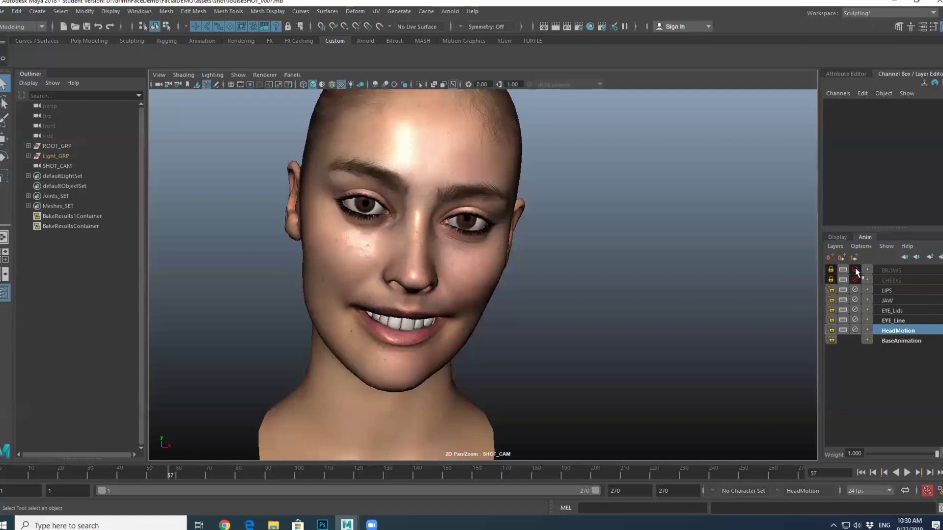
- Unmute the BROWS animation layer, play the animation from the start, and return to the first frame
{"action": "left_click", "coordinate": [830, 269]}
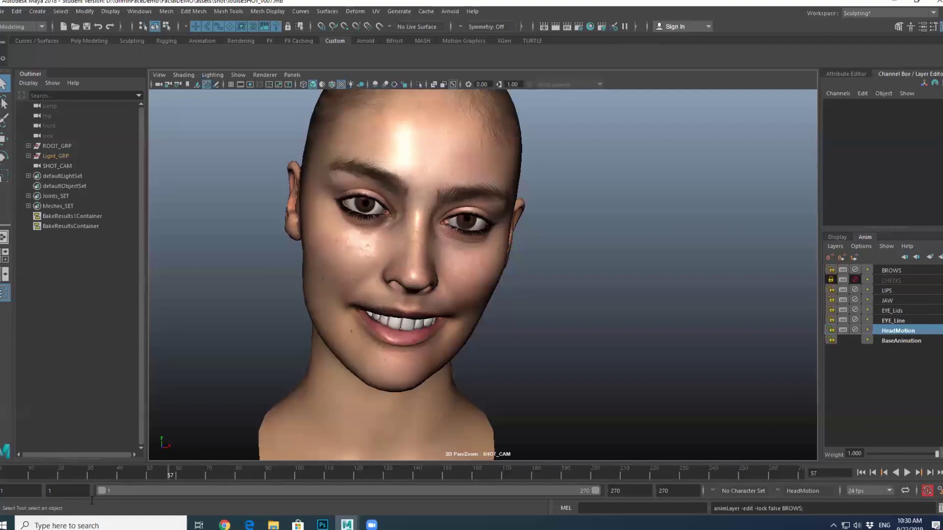
{"action": "key", "text": "alt+shift+v"}
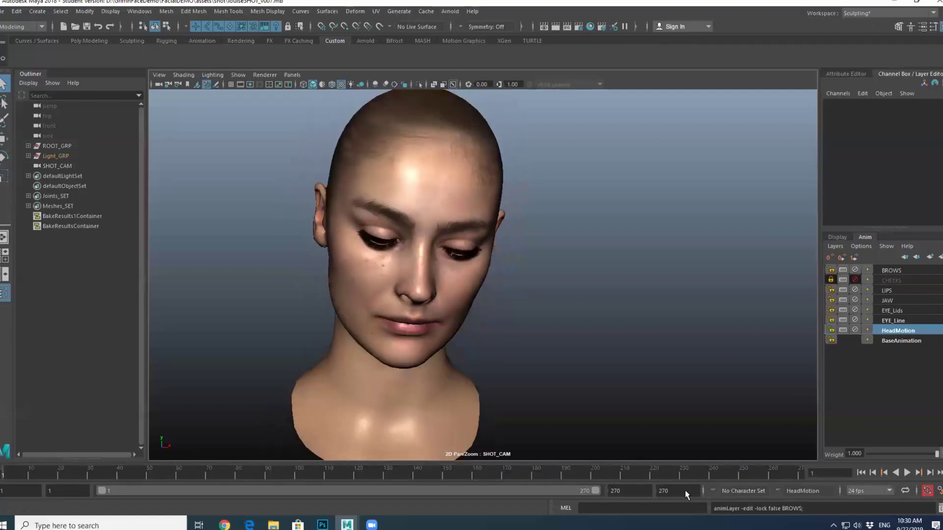
{"action": "left_click", "coordinate": [856, 269]}
{"action": "left_click", "coordinate": [856, 269]}
{"action": "left_click", "coordinate": [907, 473]}
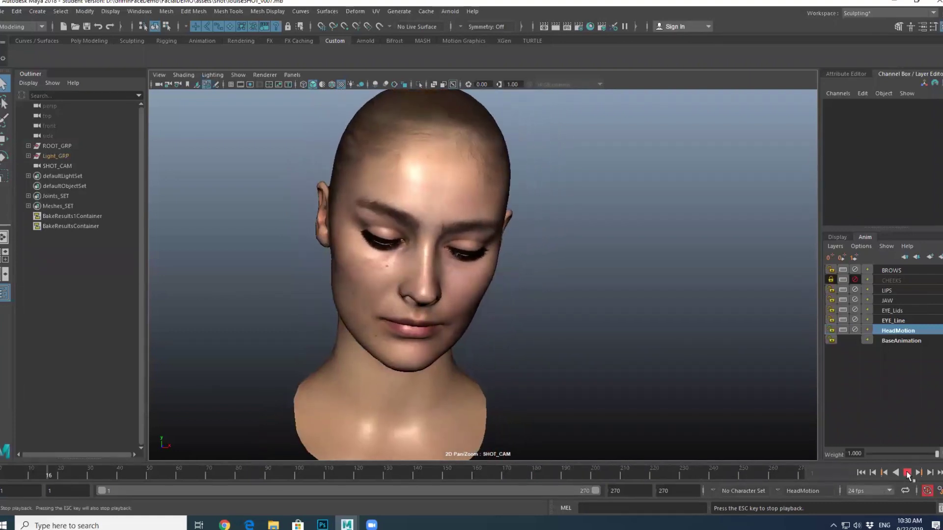
{"action": "left_click", "coordinate": [908, 475]}
{"action": "left_click", "coordinate": [861, 473]}
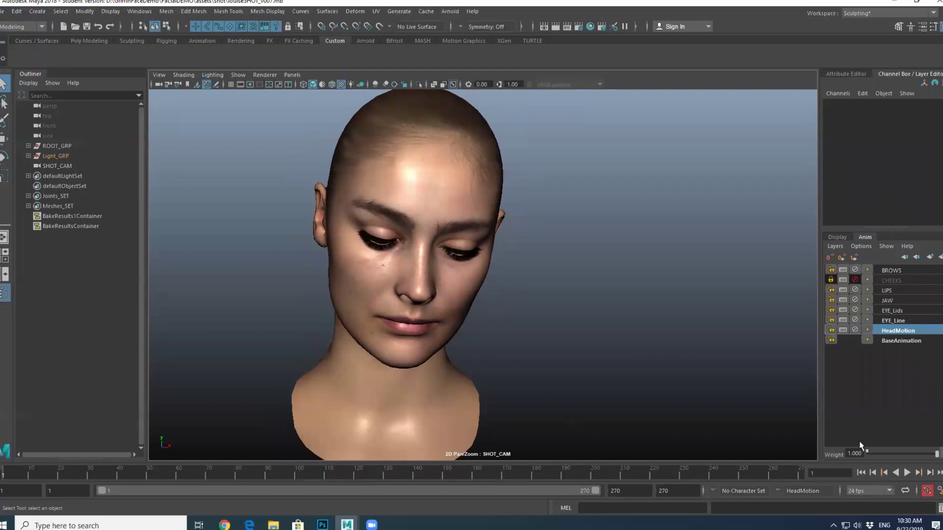
- Unmute the CHEEKS animation layer and play the animation, stopping at frame 90
{"action": "left_click", "coordinate": [855, 280]}
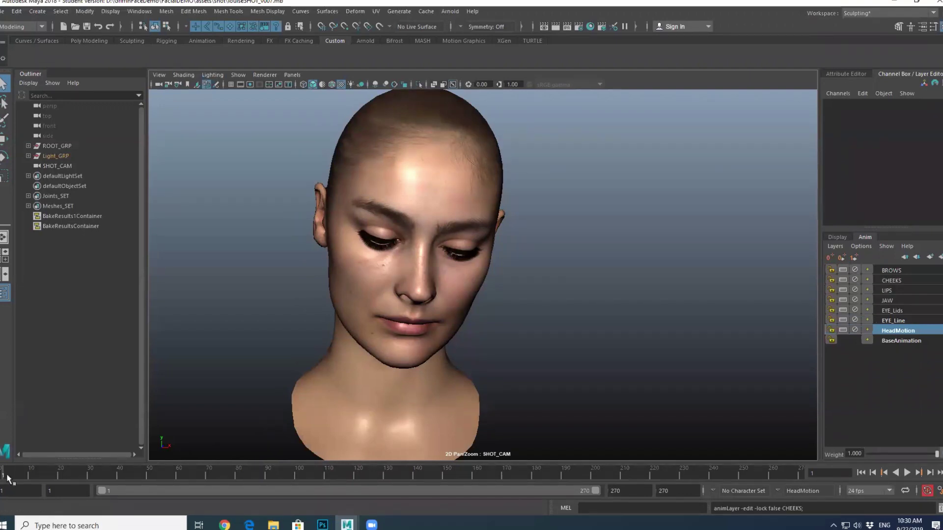
{"action": "left_click", "coordinate": [907, 472]}
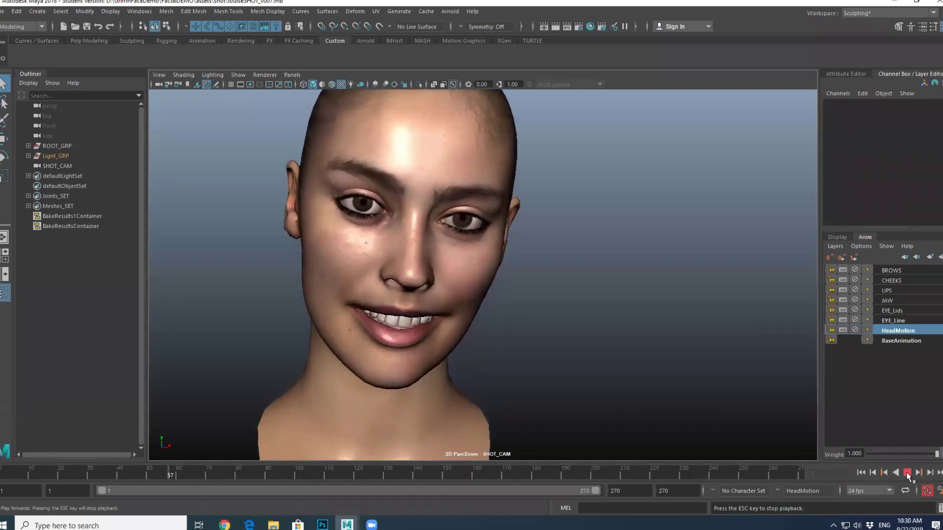
{"action": "left_click", "coordinate": [907, 472]}
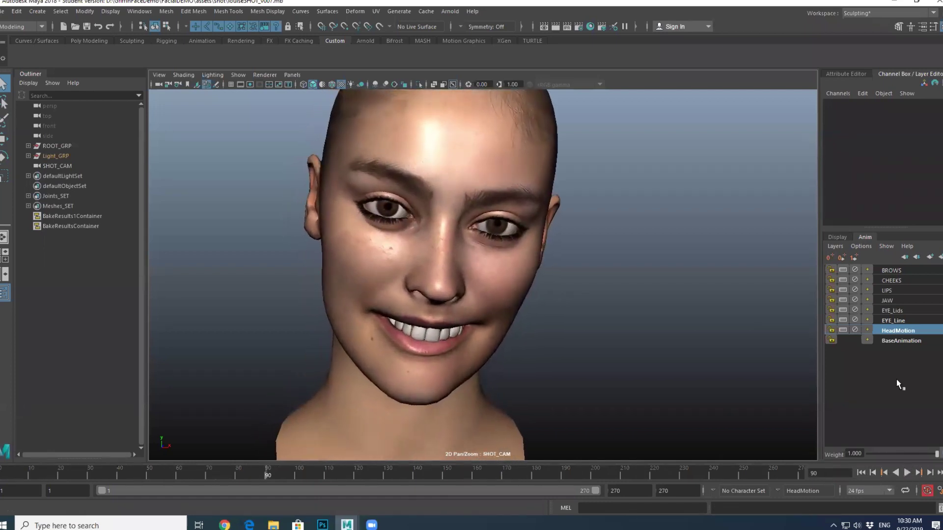
- Compare the smile at frame 90 with the CHEEKS layer muted and unmuted, leaving it unmuted
{"action": "left_click", "coordinate": [855, 280]}
{"action": "left_click", "coordinate": [855, 280]}
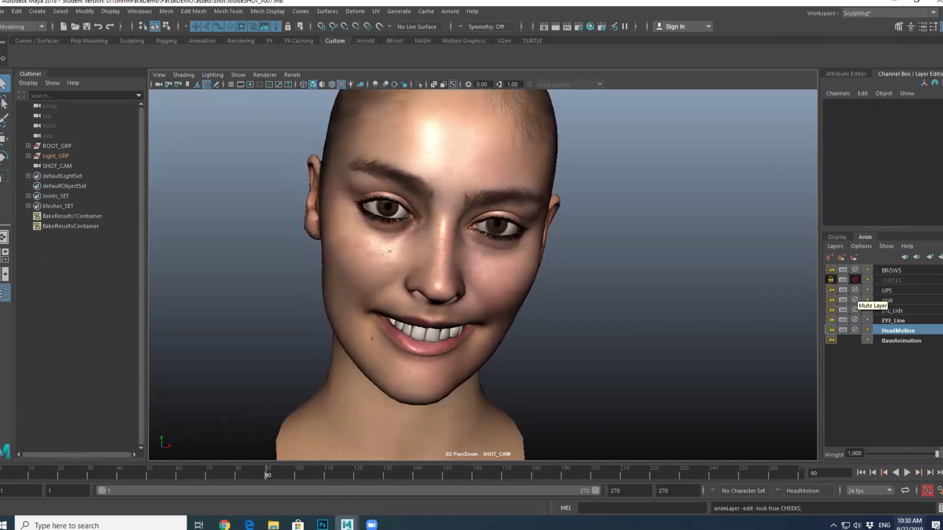
{"action": "left_click", "coordinate": [853, 282]}
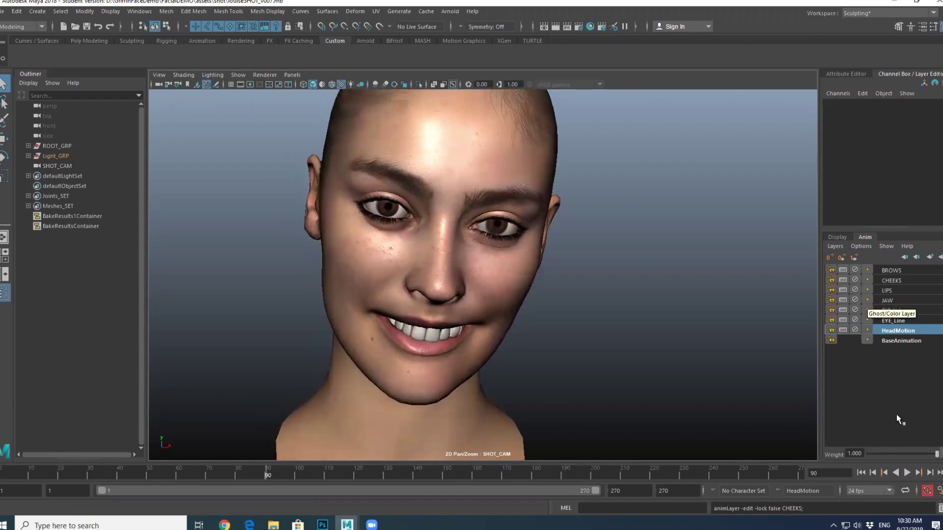
- Play the animation with all layers active, stop it, and scrub to the smile at frame 91
{"action": "left_click", "coordinate": [908, 473]}
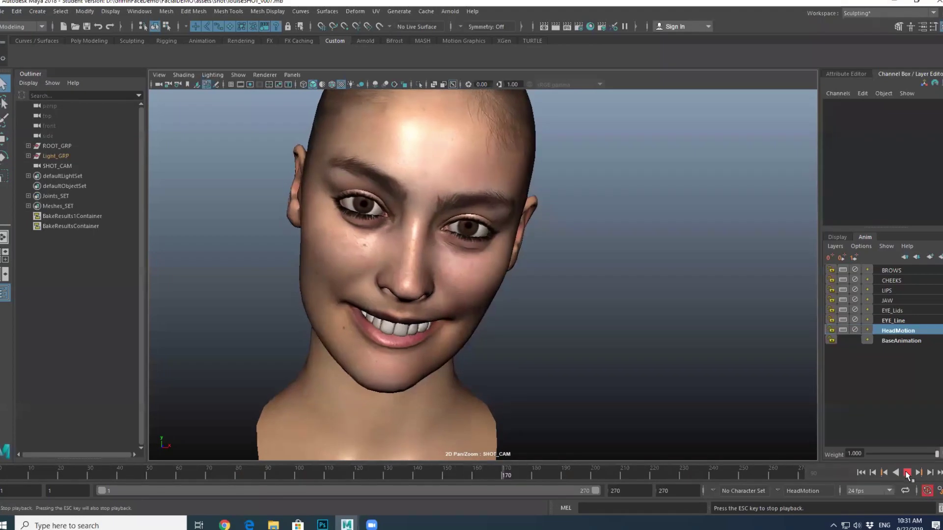
{"action": "left_click", "coordinate": [907, 473]}
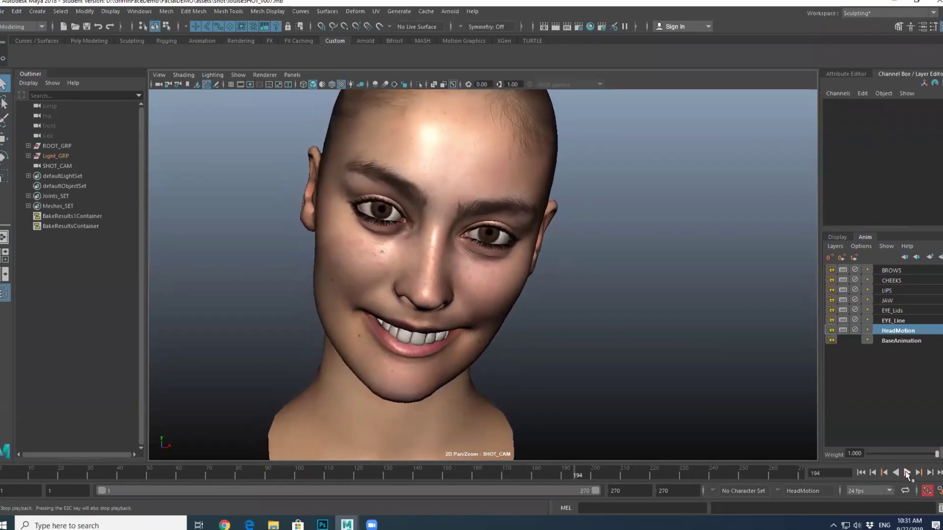
{"action": "left_click_drag", "start_coordinate": [48, 474], "coordinate": [270, 476]}
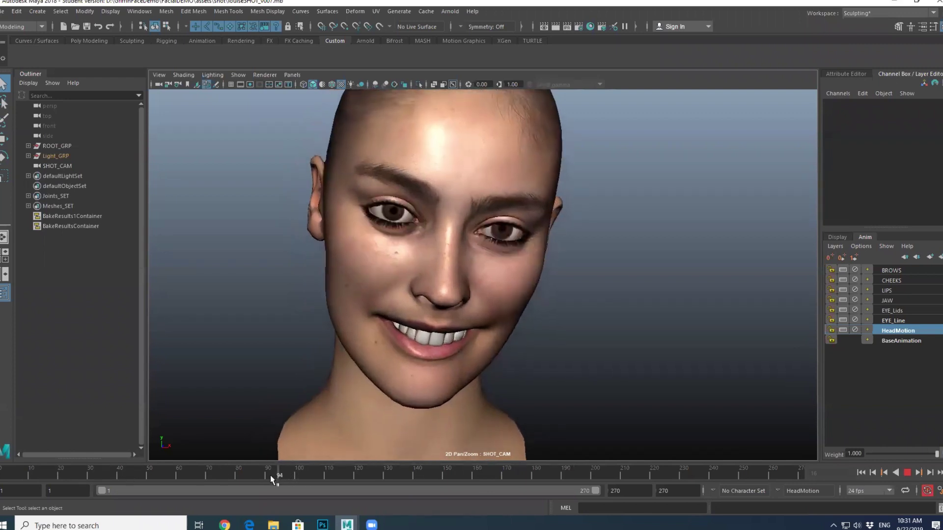
- Select the LIPS animation layer, maximize the SHOT_CAM view that shows the reference photo, and turn on textured display
{"action": "left_click", "coordinate": [888, 291]}
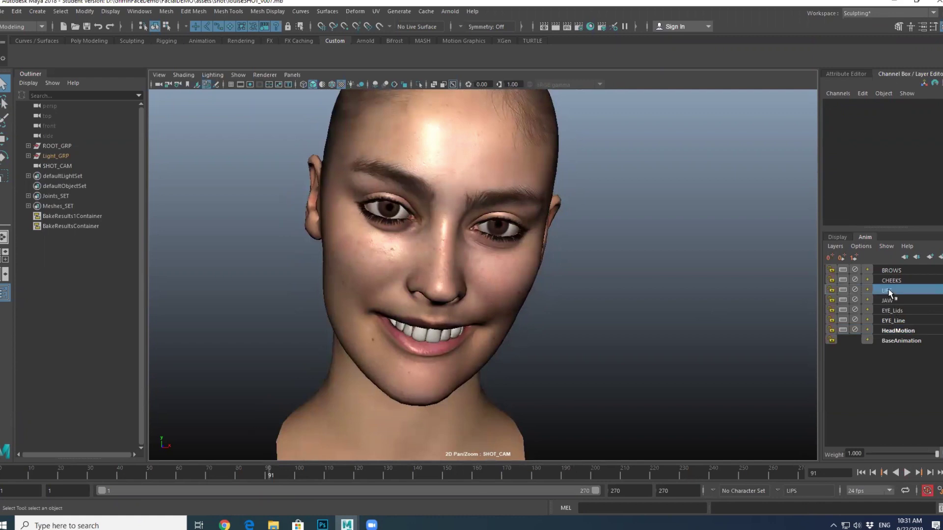
{"action": "left_click", "coordinate": [292, 75]}
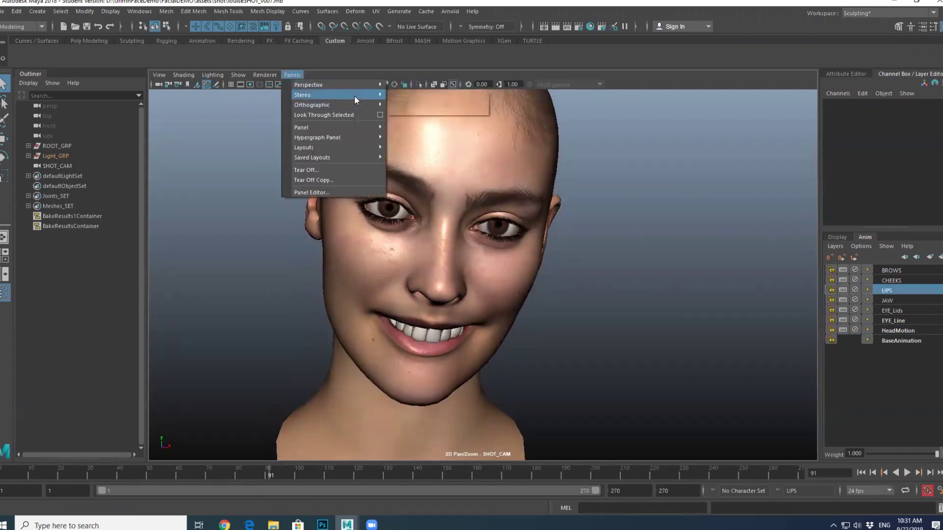
{"action": "left_click", "coordinate": [344, 68]}
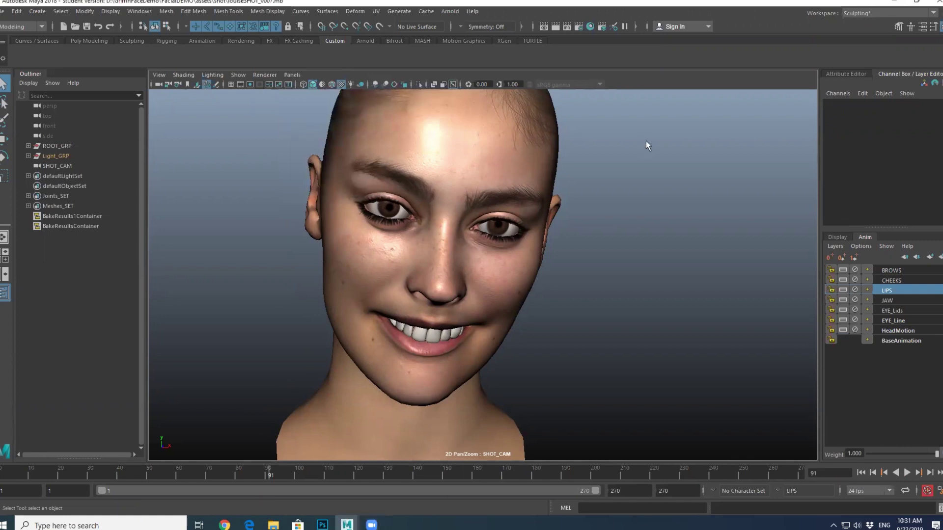
{"action": "key", "text": "space"}
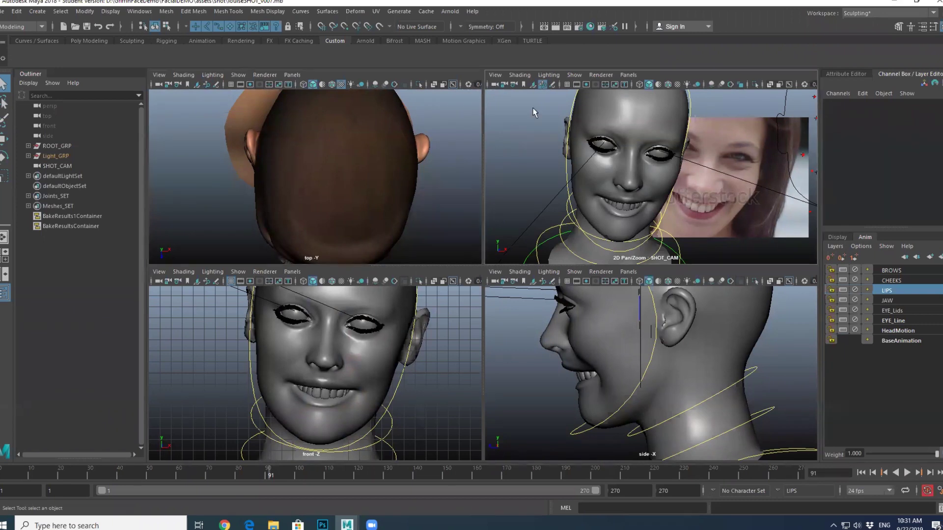
{"action": "key", "text": "space"}
{"action": "left_click", "coordinate": [291, 74]}
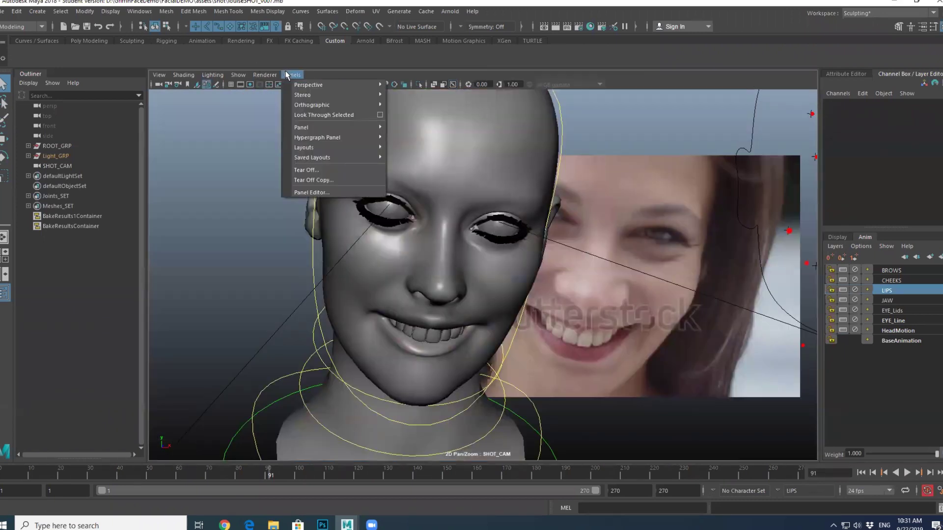
{"action": "left_click", "coordinate": [287, 73]}
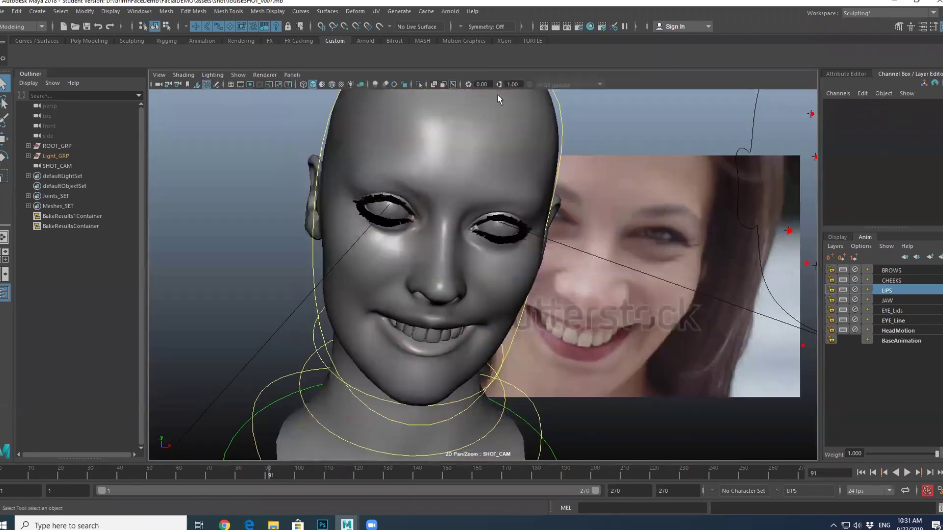
{"action": "left_click", "coordinate": [343, 83]}
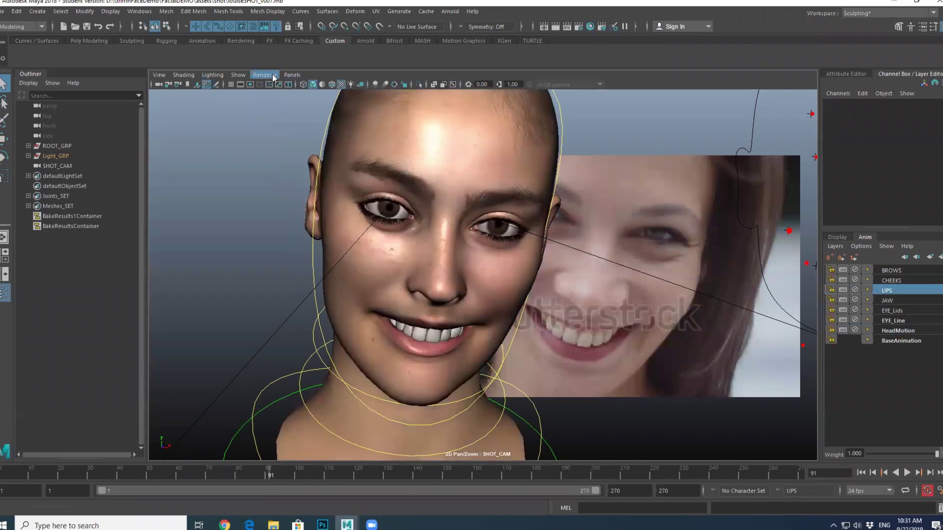
- Hide the image planes, NURBS curves and NURBS surfaces in the SHOT_CAM view, keeping the polygon meshes shown
{"action": "left_click", "coordinate": [239, 74]}
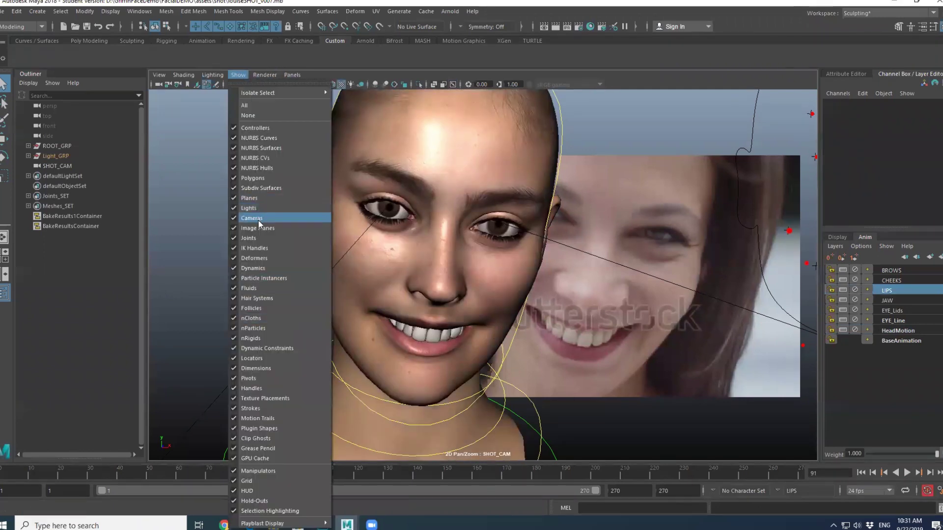
{"action": "left_click", "coordinate": [290, 228]}
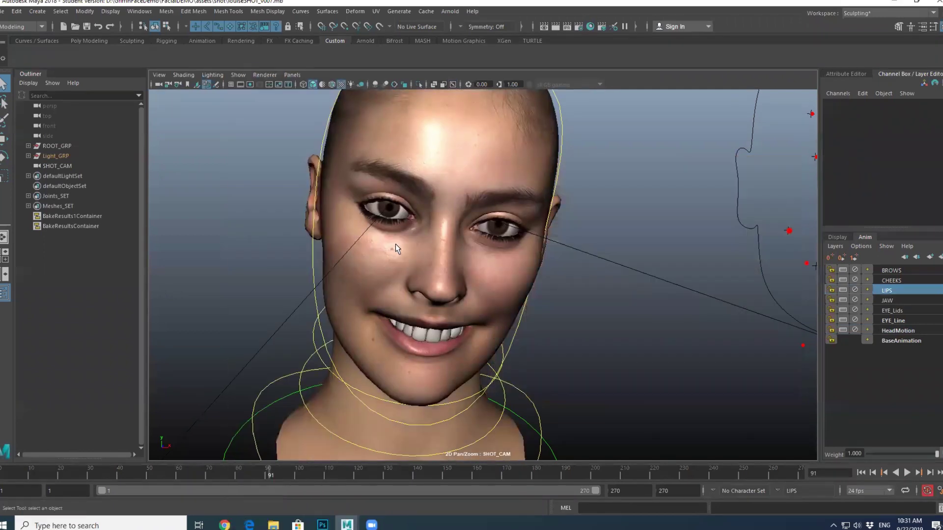
{"action": "left_click", "coordinate": [238, 75]}
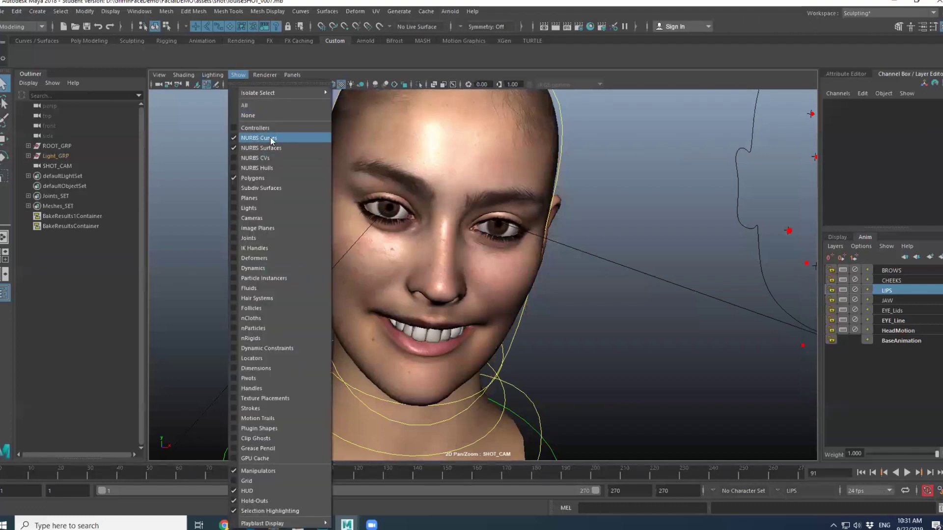
{"action": "left_click", "coordinate": [270, 137]}
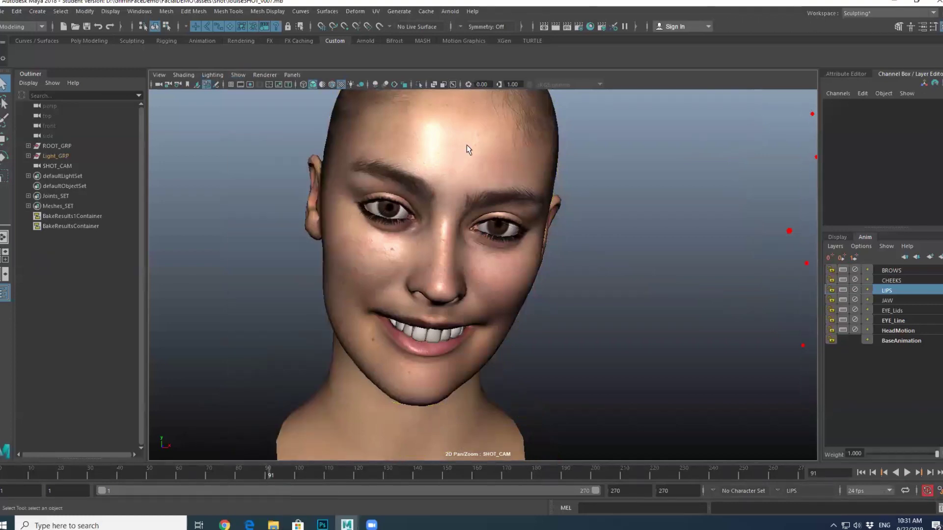
{"action": "left_click", "coordinate": [264, 75]}
{"action": "left_click", "coordinate": [239, 75]}
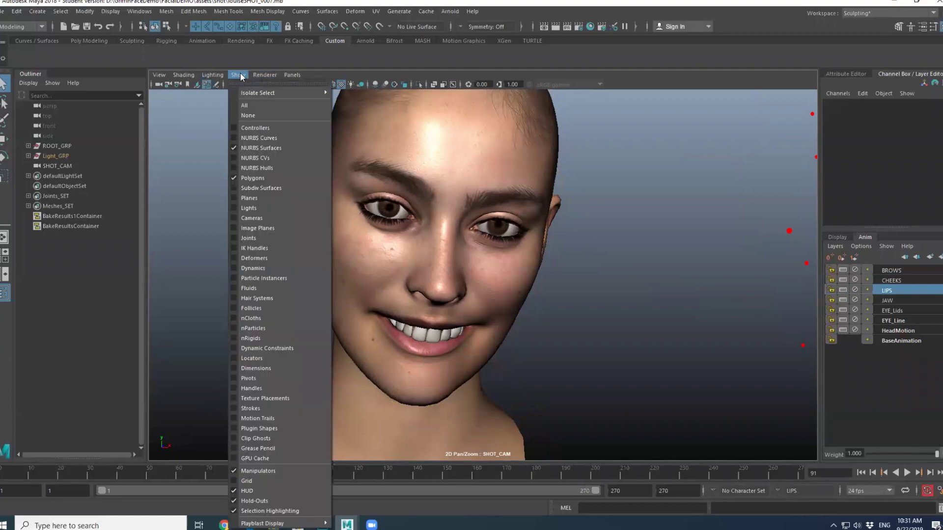
{"action": "left_click", "coordinate": [282, 148]}
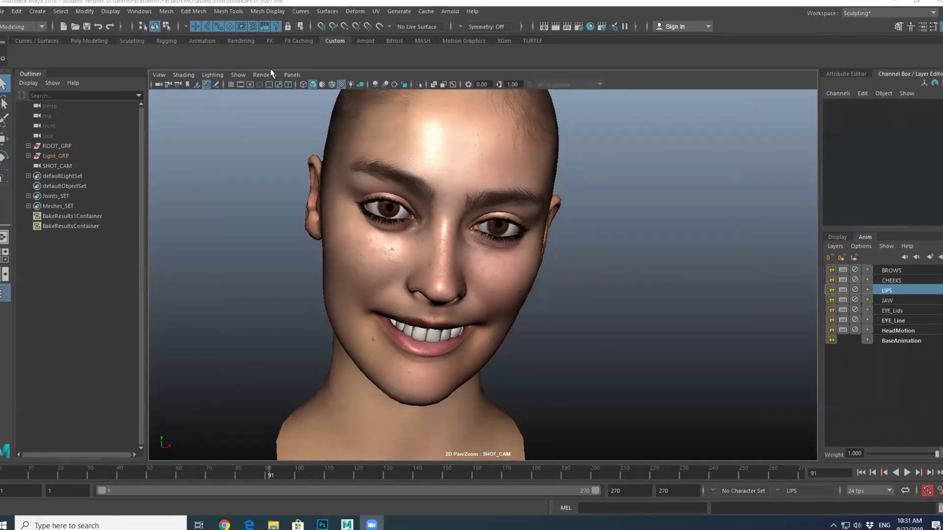
{"action": "left_click", "coordinate": [292, 74]}
{"action": "left_click", "coordinate": [304, 48]}
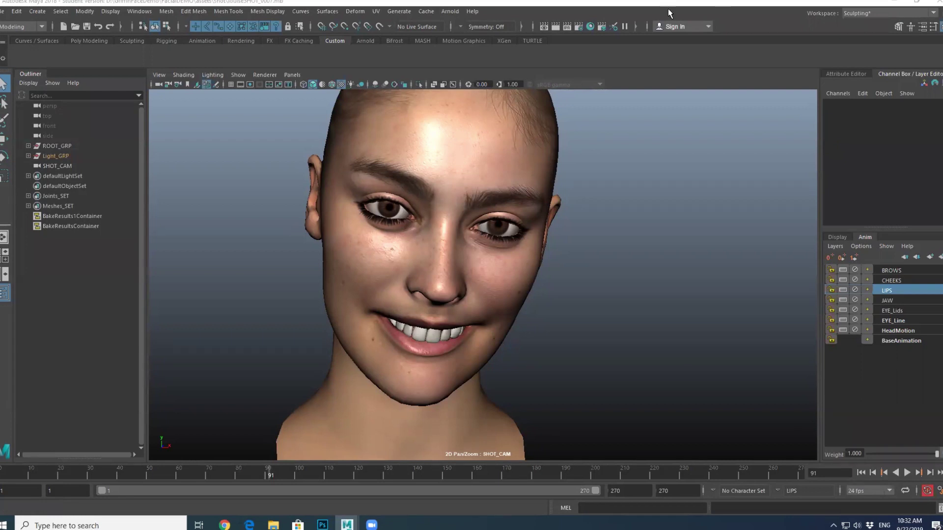
- Show the image planes again and turn on depth of field in the SHOT_CAM view
{"action": "left_click", "coordinate": [238, 75]}
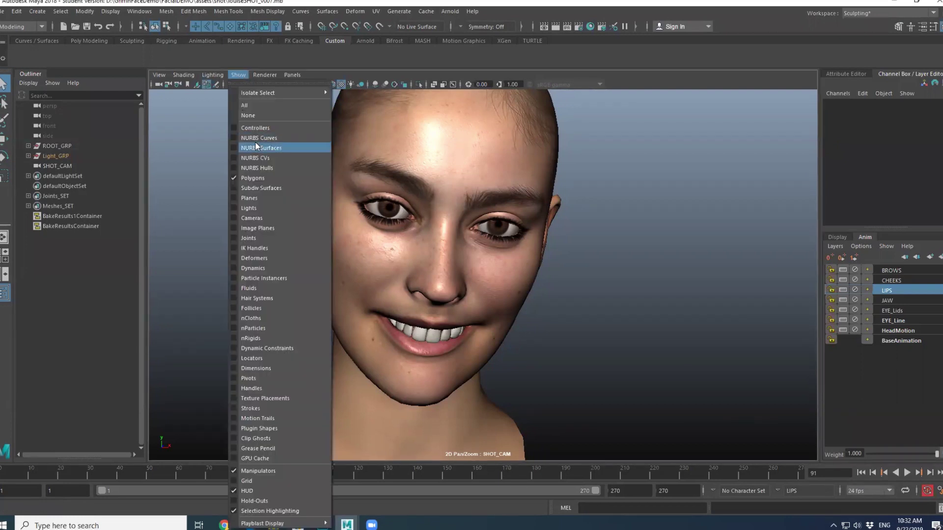
{"action": "left_click", "coordinate": [258, 228]}
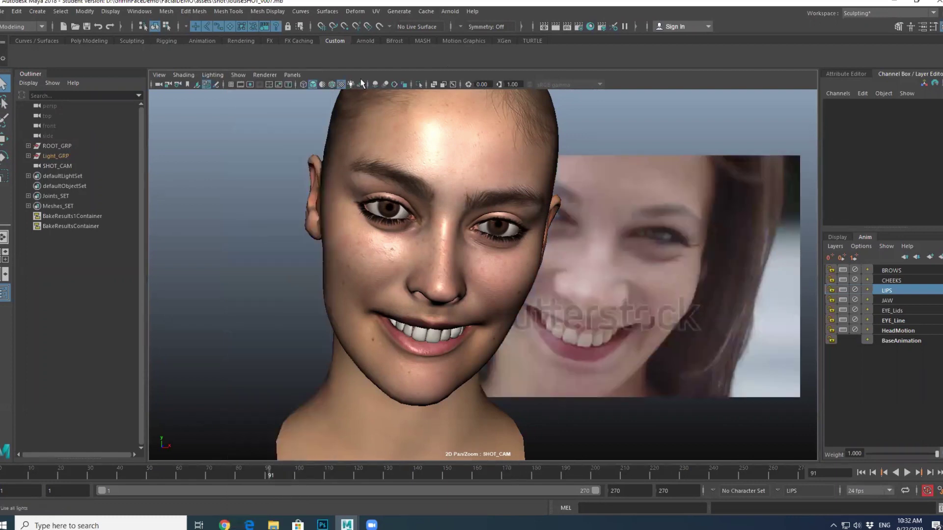
{"action": "left_click", "coordinate": [403, 84]}
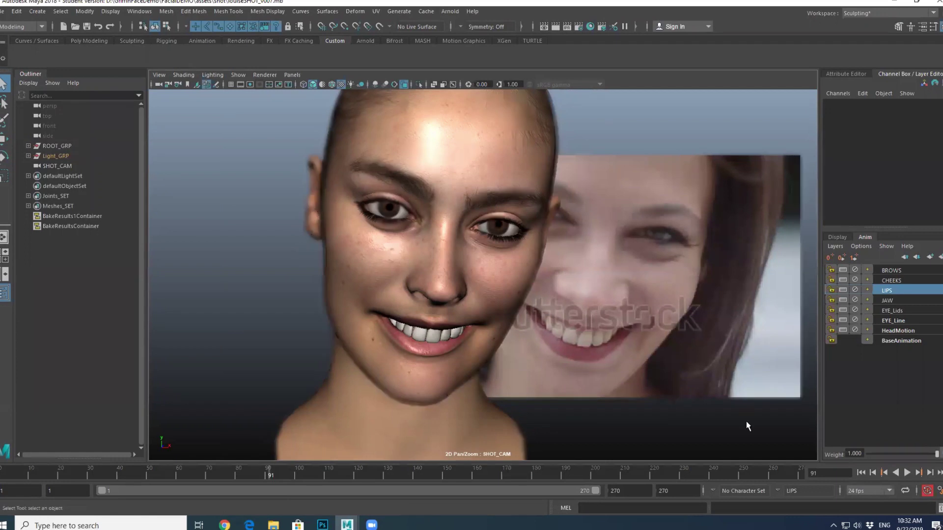
- Play the animation from the first frame beside the reference footage and stop at frame 62
{"action": "left_click", "coordinate": [861, 473]}
{"action": "left_click", "coordinate": [907, 472]}
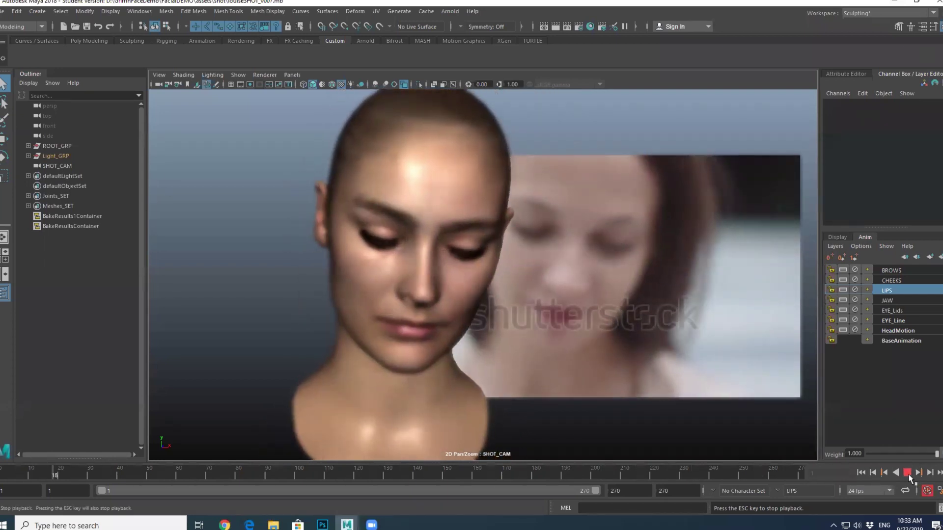
{"action": "left_click", "coordinate": [907, 474]}
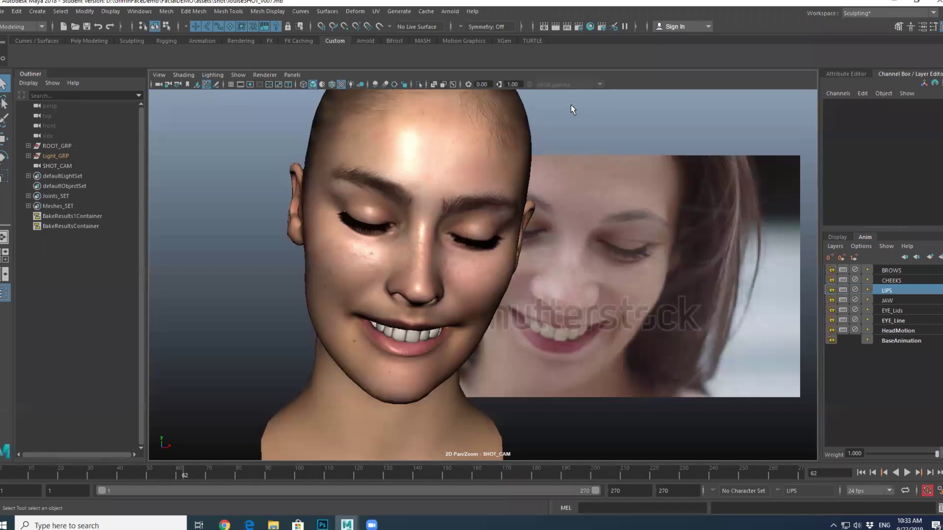
- Hide the image planes in the SHOT_CAM view and play the animation from near the start, stopping at frame 88
{"action": "left_click", "coordinate": [241, 75]}
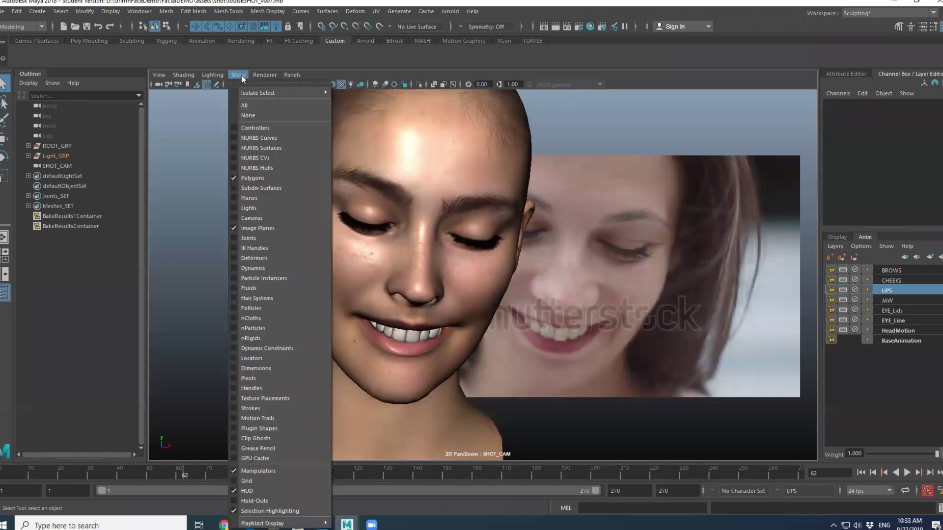
{"action": "left_click", "coordinate": [259, 228]}
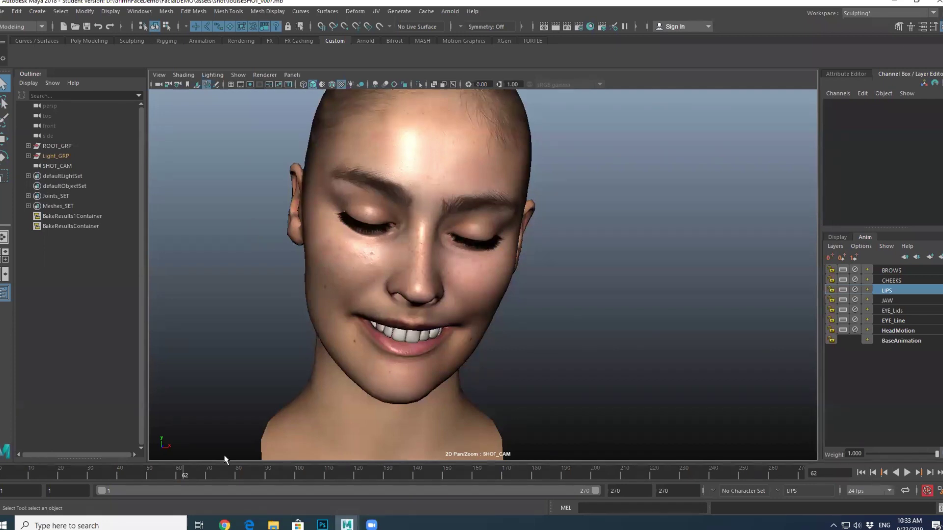
{"action": "left_click", "coordinate": [15, 476]}
{"action": "key", "text": "alt+v"}
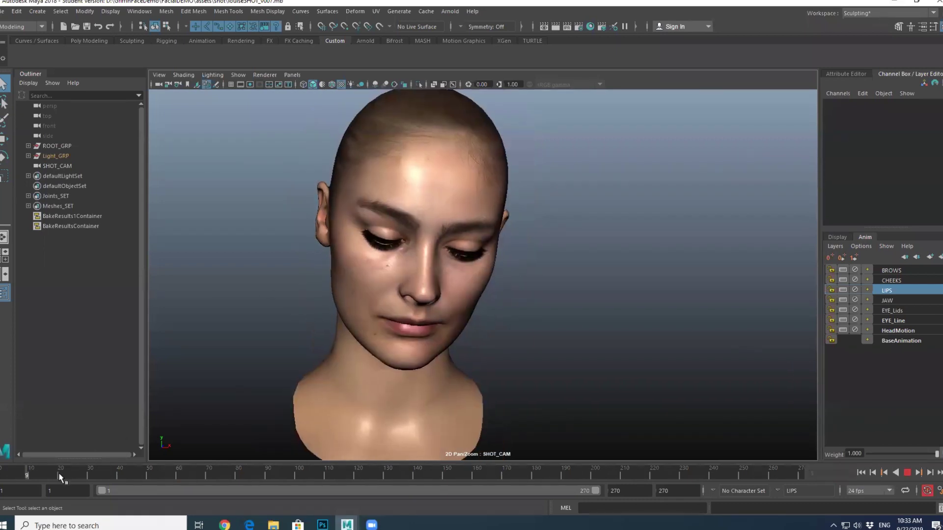
{"action": "key", "text": "alt+v"}
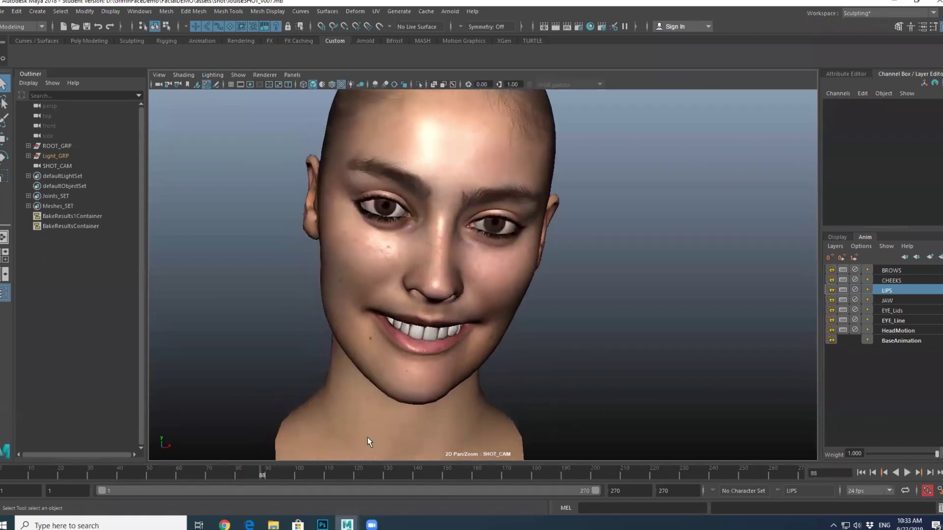
- Select Light_GRP and expand the ROOT_GRP hierarchy through RIG_GRP and Ctl_global_Off down to the children of ctl_global
{"action": "left_click", "coordinate": [74, 146]}
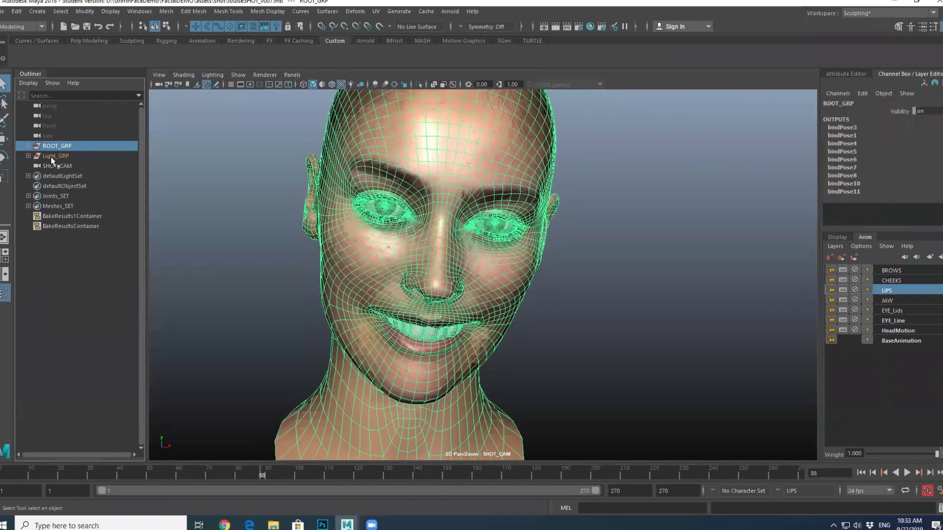
{"action": "left_click", "coordinate": [51, 156]}
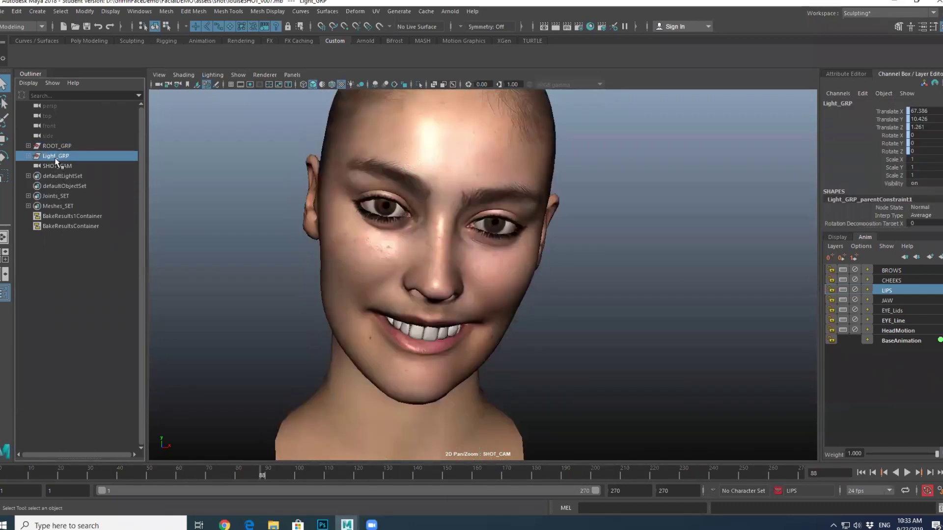
{"action": "left_click", "coordinate": [28, 146]}
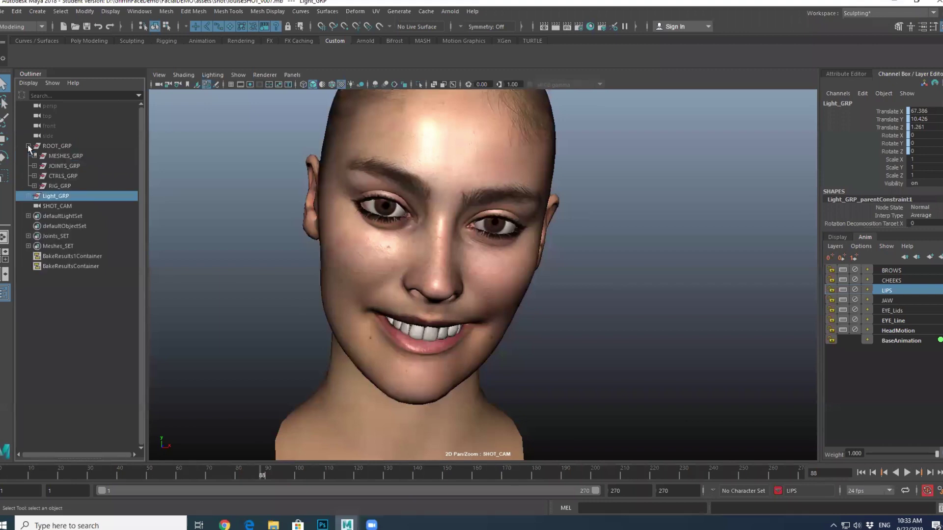
{"action": "left_click", "coordinate": [34, 186]}
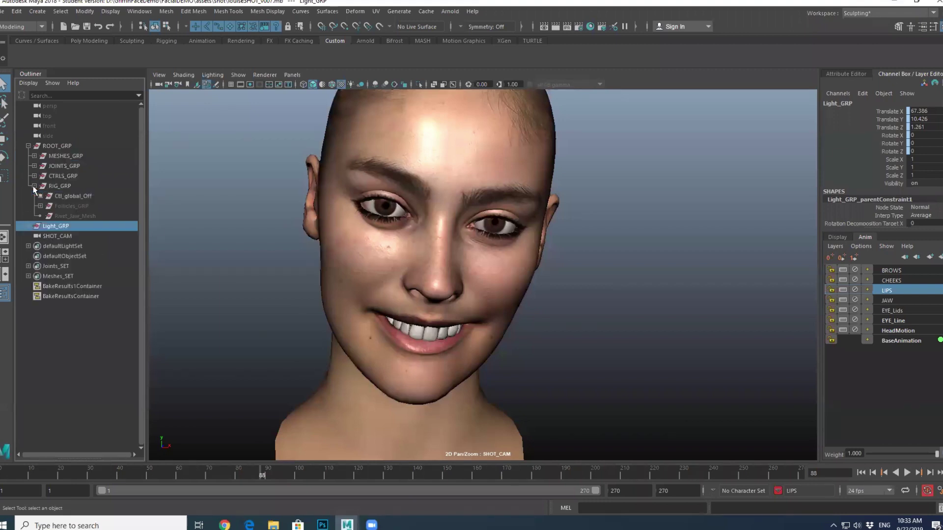
{"action": "left_click", "coordinate": [40, 196]}
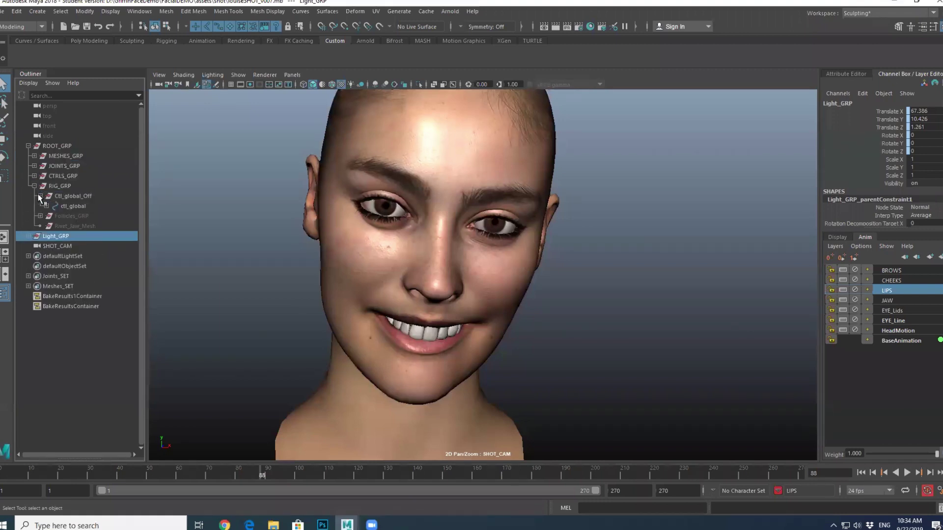
{"action": "left_click", "coordinate": [47, 206]}
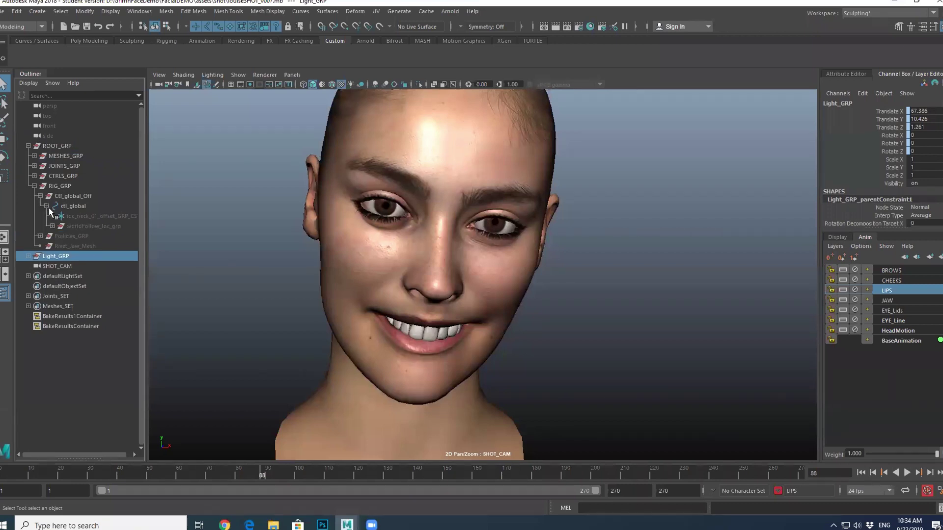
- Switch the viewport to the orthographic Cam_Control_Panel camera
{"action": "left_click", "coordinate": [295, 76]}
{"action": "mouse_move", "coordinate": [343, 84]}
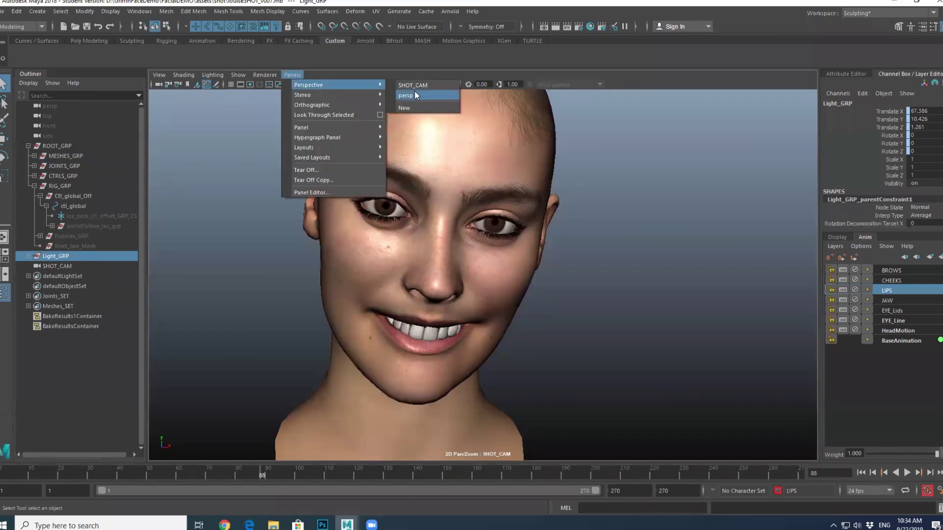
{"action": "mouse_move", "coordinate": [347, 107]}
{"action": "left_click", "coordinate": [424, 106]}
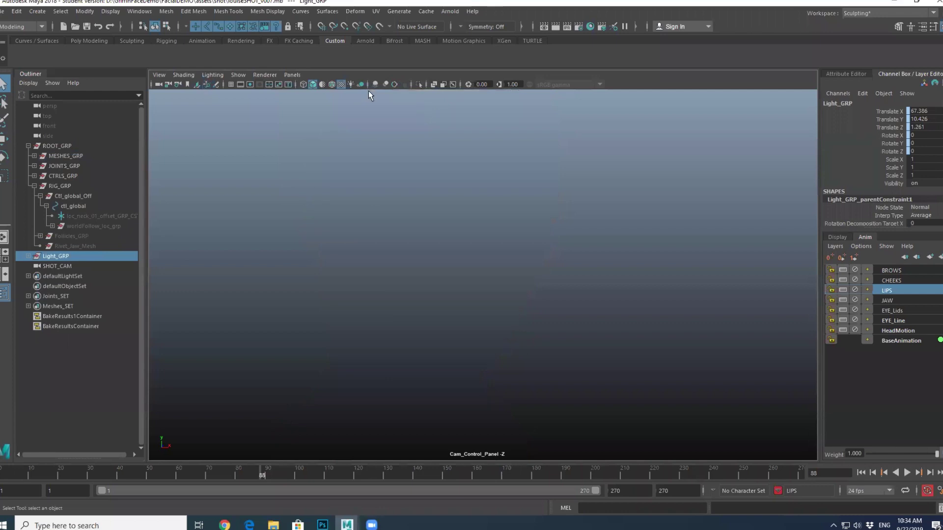
- Show controllers, NURBS curves and NURBS surfaces in the Cam_Control_Panel view
{"action": "left_click", "coordinate": [241, 74]}
{"action": "left_click", "coordinate": [271, 128]}
{"action": "left_click", "coordinate": [241, 76]}
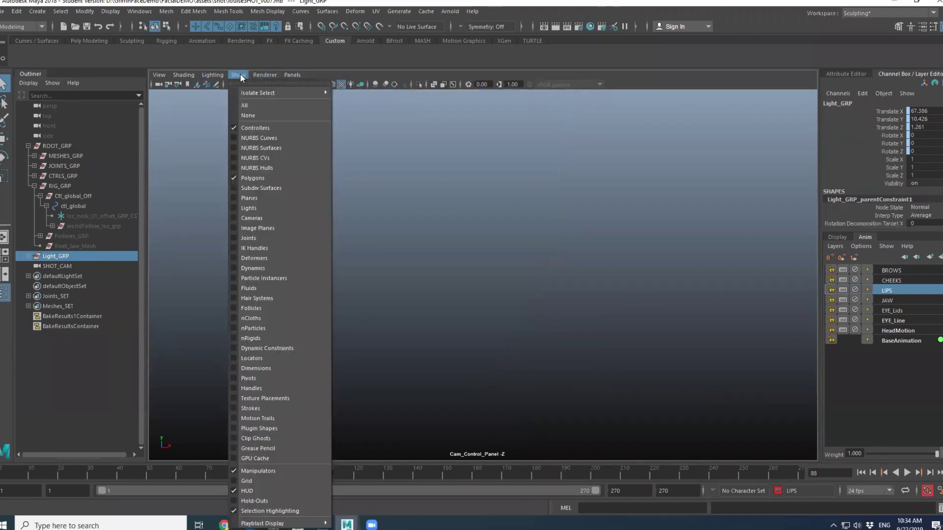
{"action": "left_click", "coordinate": [258, 138]}
{"action": "left_click", "coordinate": [238, 75]}
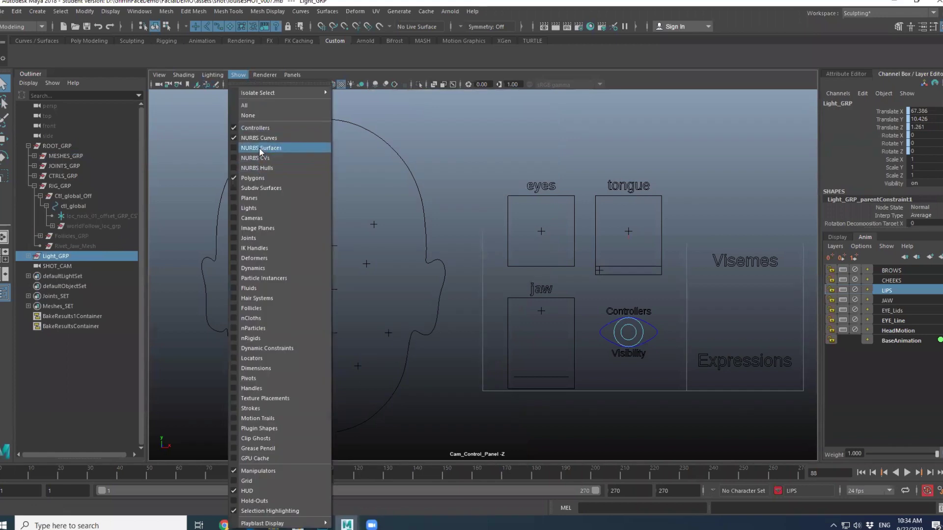
{"action": "left_click", "coordinate": [259, 148]}
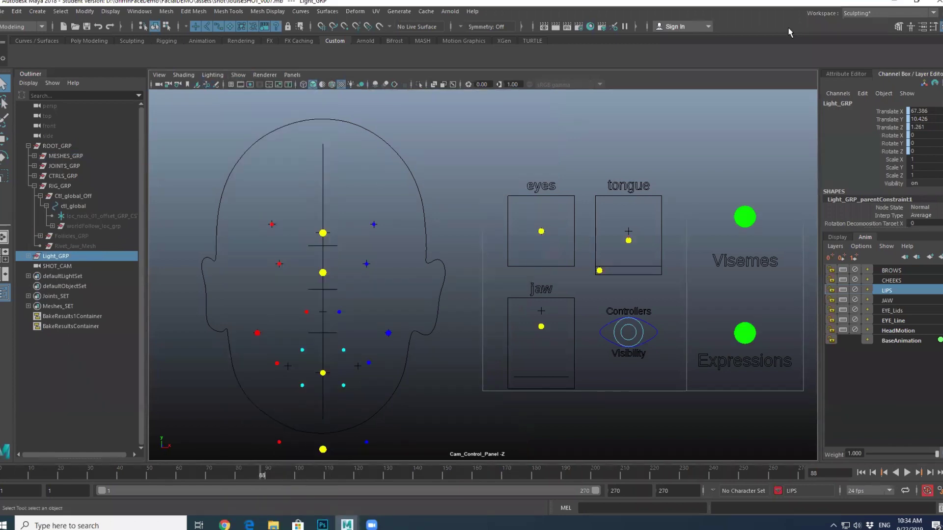
{"action": "left_click", "coordinate": [292, 74]}
{"action": "left_click", "coordinate": [315, 181]}
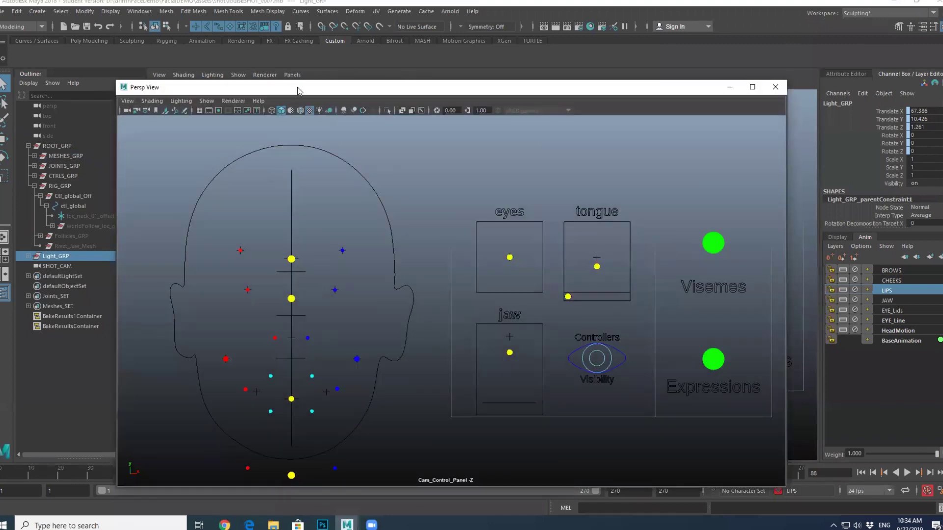
{"action": "key", "text": "alt+F4"}
- Return the viewport to SHOT_CAM and select the Ctl_Upper_Lip_R controller beside the head
{"action": "left_click", "coordinate": [297, 77]}
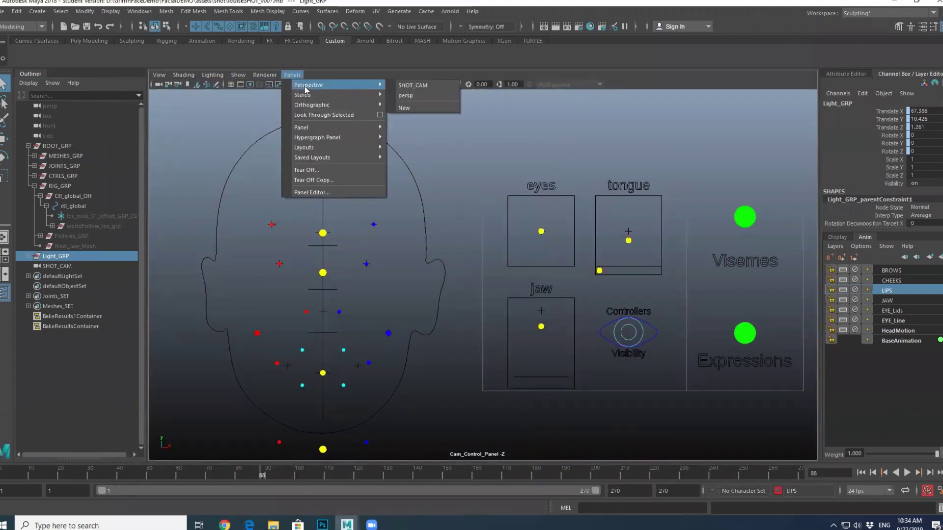
{"action": "left_click", "coordinate": [420, 90]}
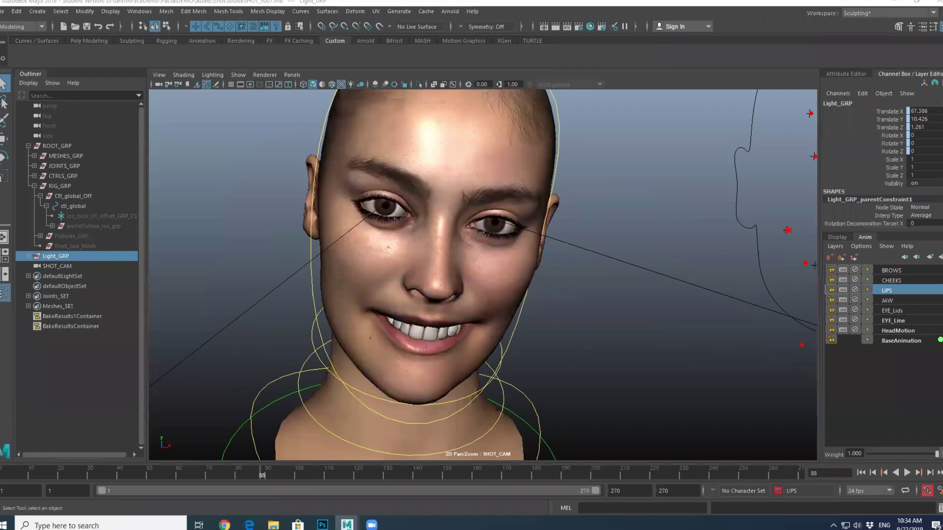
{"action": "left_click", "coordinate": [805, 263]}
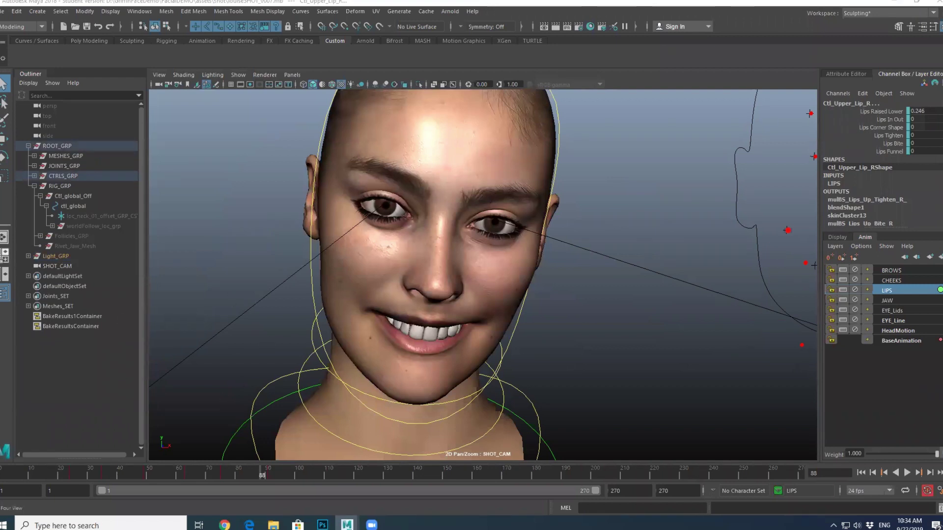
- Apply the Three Panes Split Top layout and replace the top view with the Cam_Control_Panel camera
{"action": "right_click", "coordinate": [2, 259]}
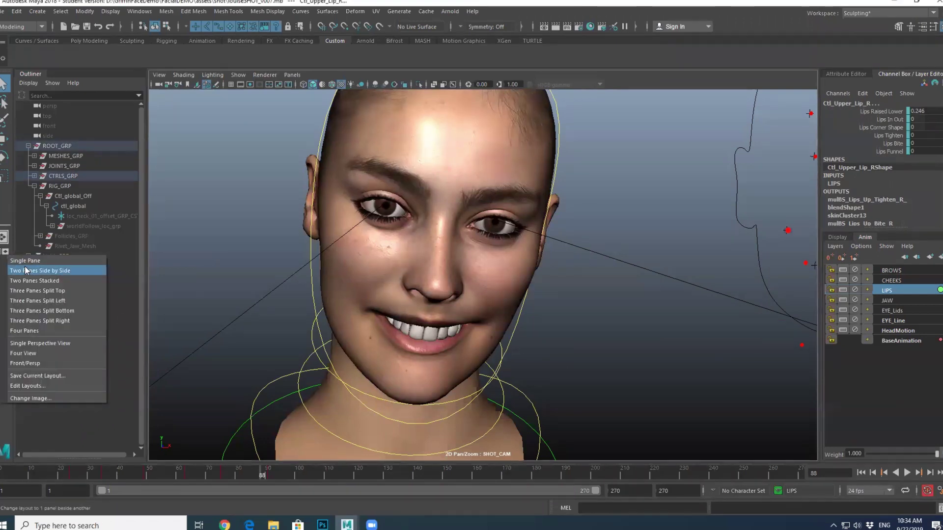
{"action": "left_click", "coordinate": [42, 290]}
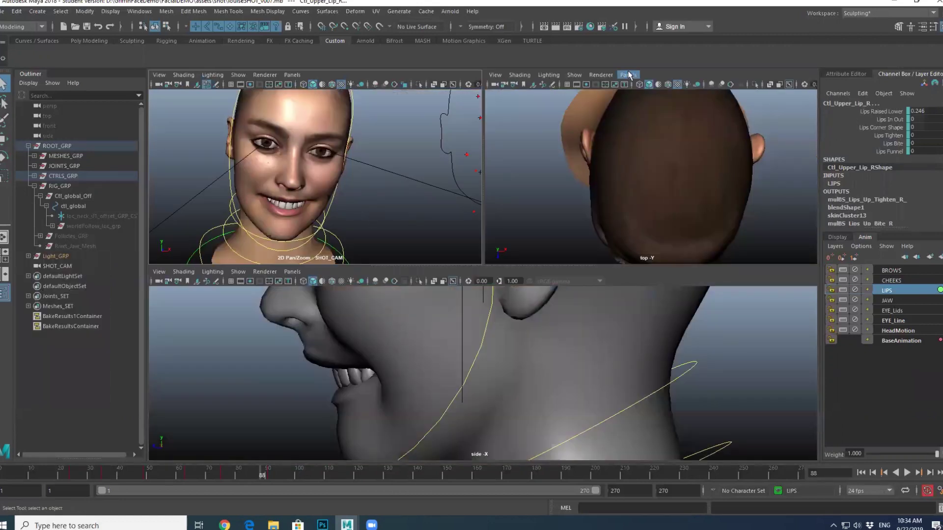
{"action": "left_click", "coordinate": [628, 75]}
{"action": "mouse_move", "coordinate": [704, 86]}
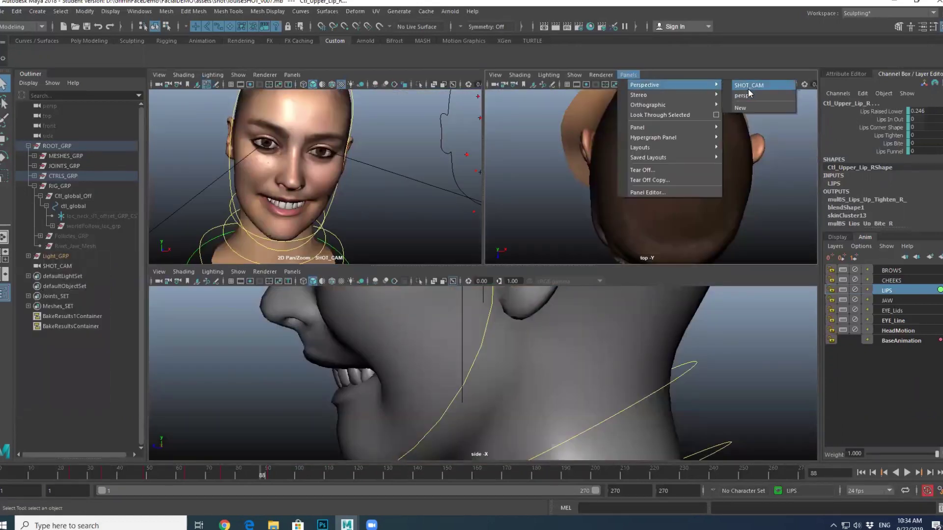
{"action": "left_click", "coordinate": [751, 105]}
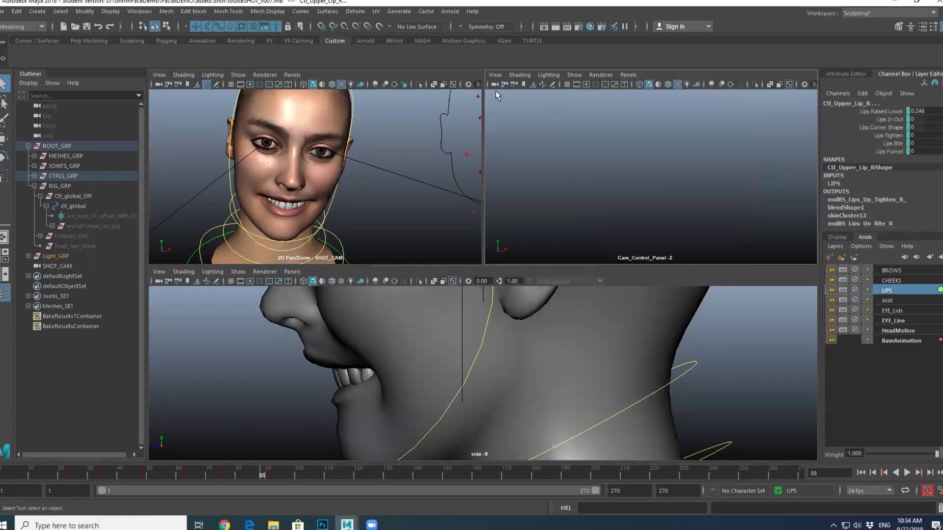
- Show NURBS curves and NURBS surfaces in the Cam_Control_Panel view, and hide NURBS surfaces in the SHOT_CAM view
{"action": "left_click", "coordinate": [574, 77]}
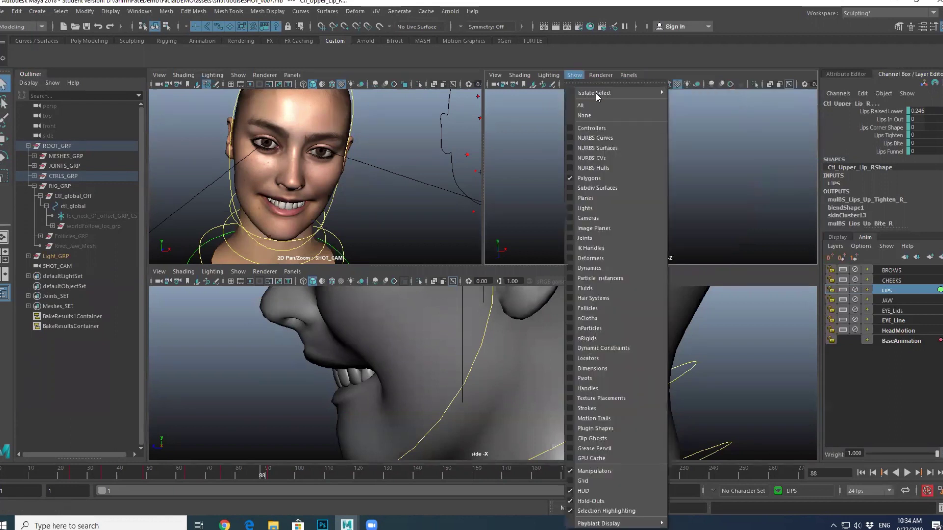
{"action": "left_click", "coordinate": [595, 138]}
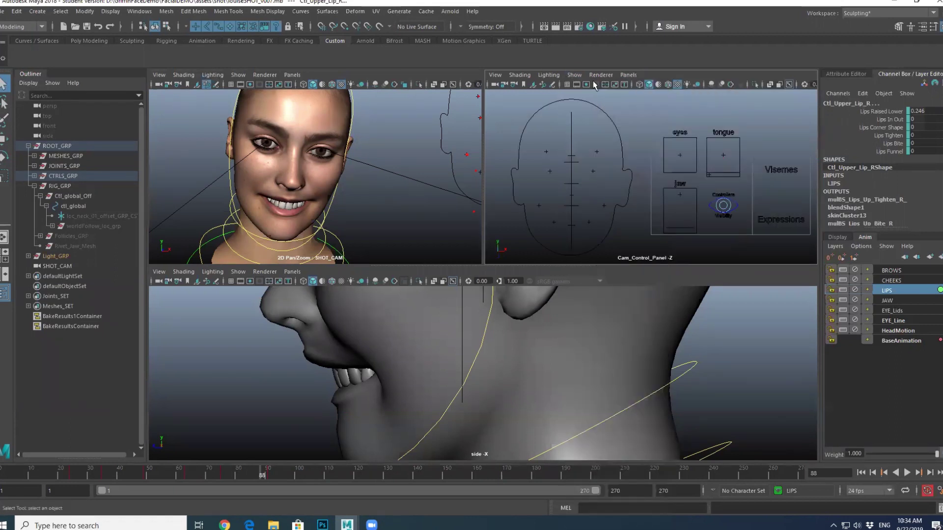
{"action": "left_click", "coordinate": [574, 75]}
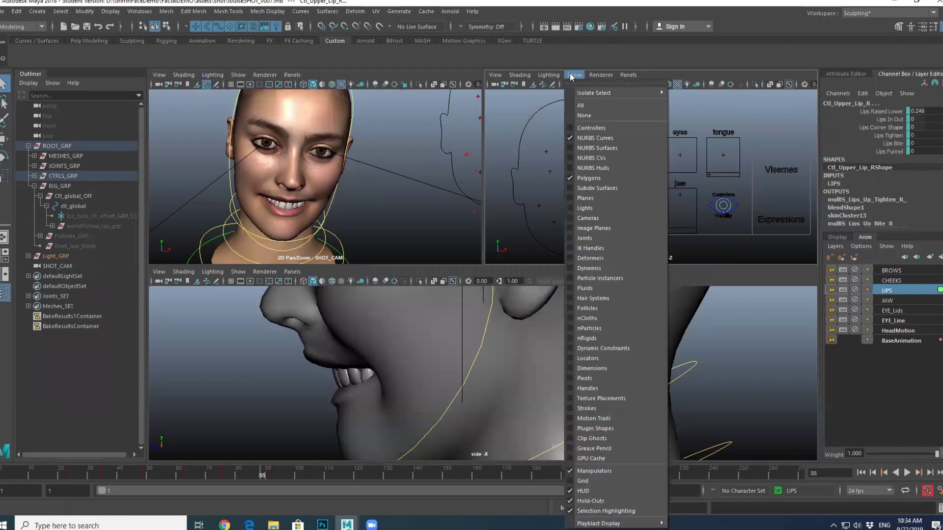
{"action": "left_click", "coordinate": [599, 148]}
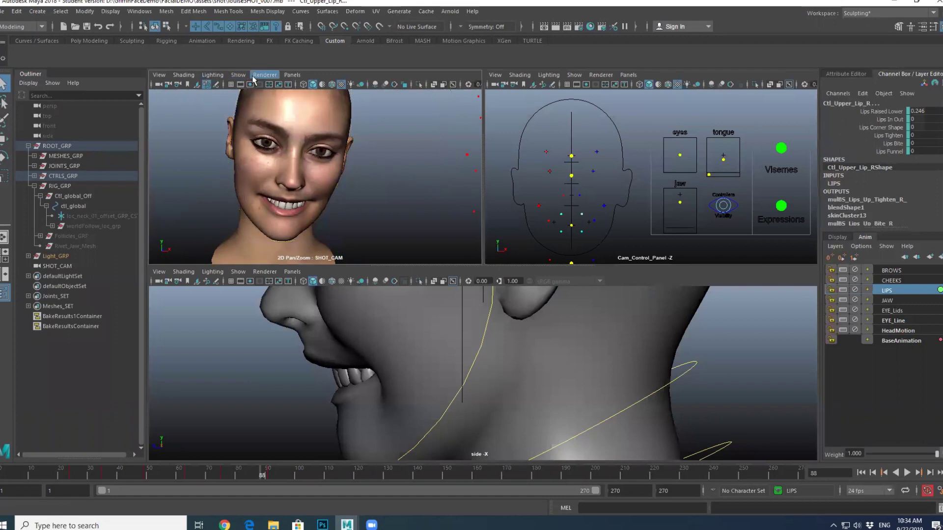
{"action": "left_click", "coordinate": [237, 75]}
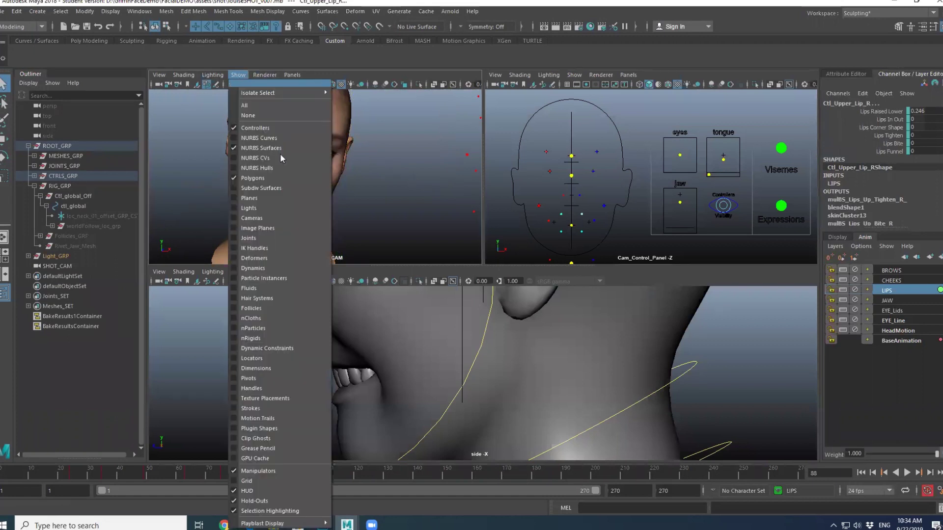
{"action": "left_click", "coordinate": [270, 149]}
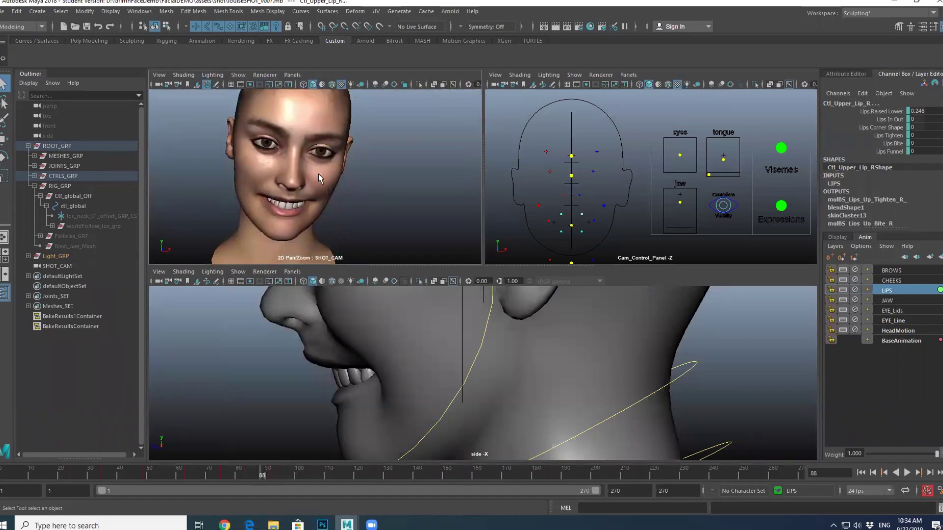
- Replace the side view in the lower pane with the Graph Editor
{"action": "left_click", "coordinate": [292, 272]}
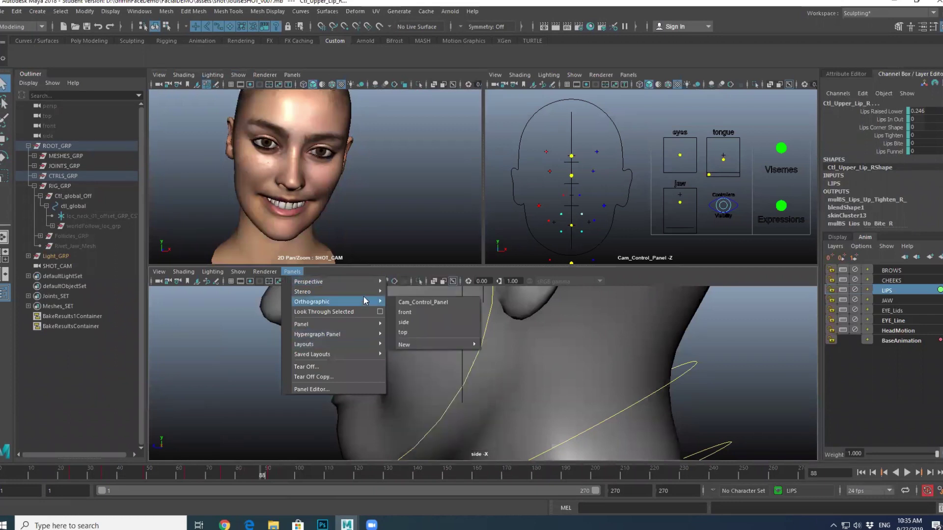
{"action": "mouse_move", "coordinate": [363, 324]}
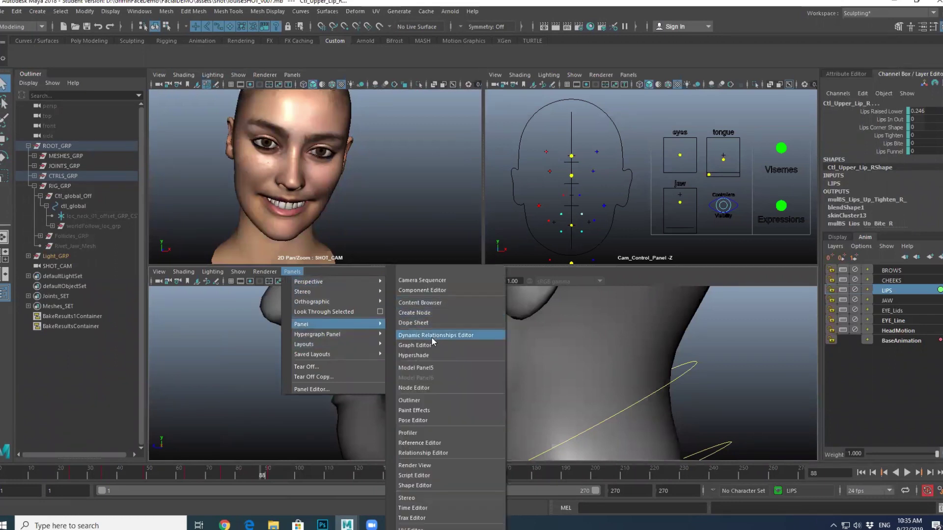
{"action": "key", "text": "Escape"}
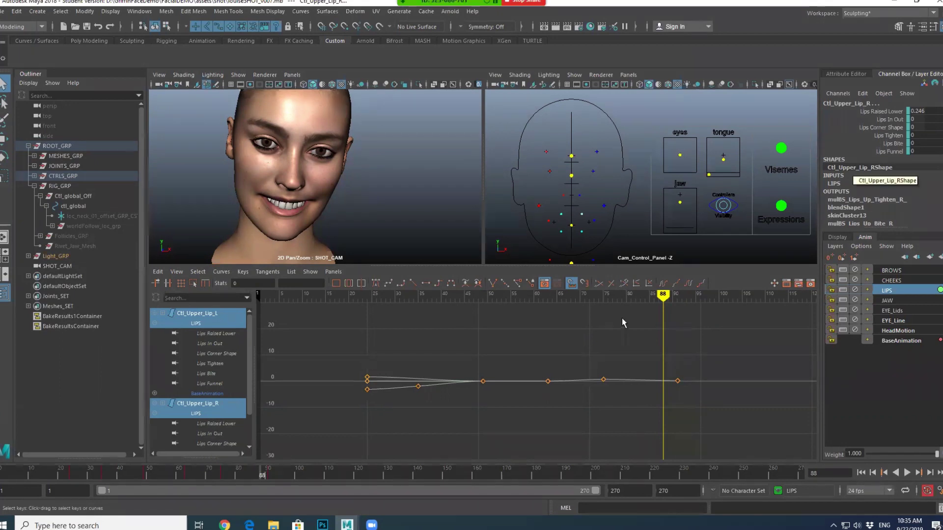
- Play and scrub through the smile animation in the split layout, stopping at frame 78
{"action": "left_click", "coordinate": [617, 296]}
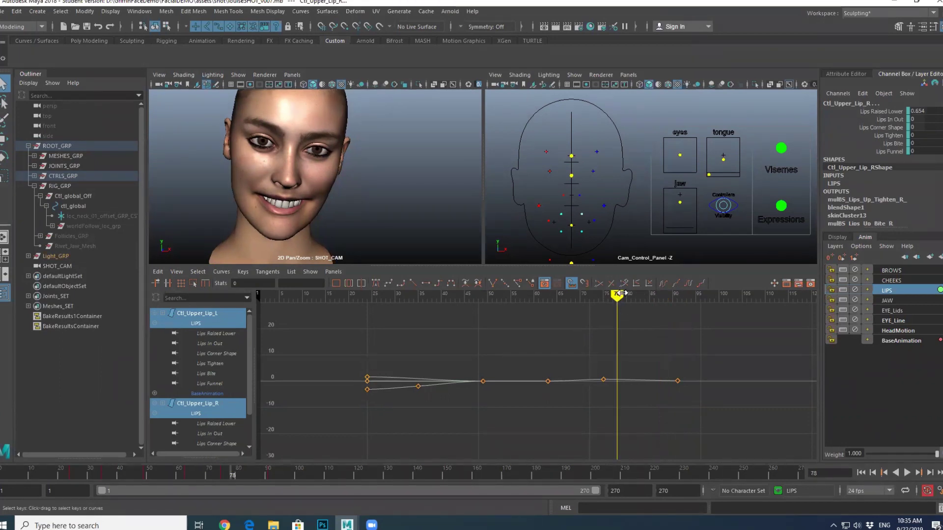
{"action": "key", "text": "alt+v"}
{"action": "left_click", "coordinate": [371, 295]}
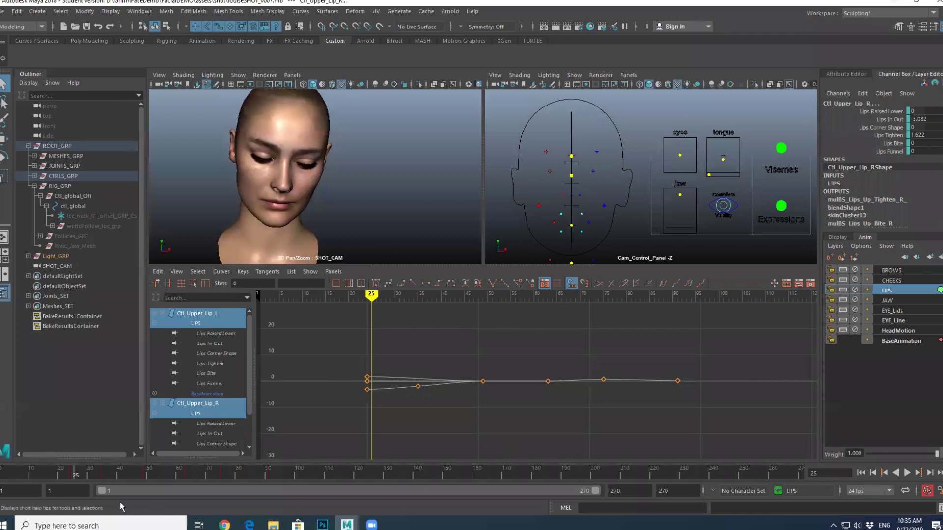
{"action": "left_click_drag", "start_coordinate": [16, 473], "coordinate": [233, 473]}
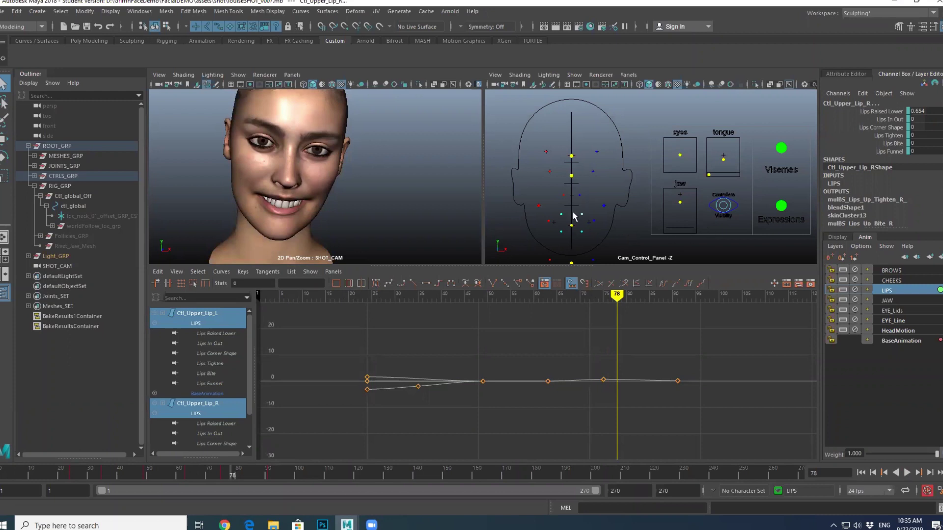
- Select both upper lip controllers in the control panel view and isolate and frame their Lips Raised Lower curves in the Graph Editor
{"action": "left_click", "coordinate": [557, 215]}
{"action": "left_click_drag", "start_coordinate": [557, 215], "coordinate": [590, 227]}
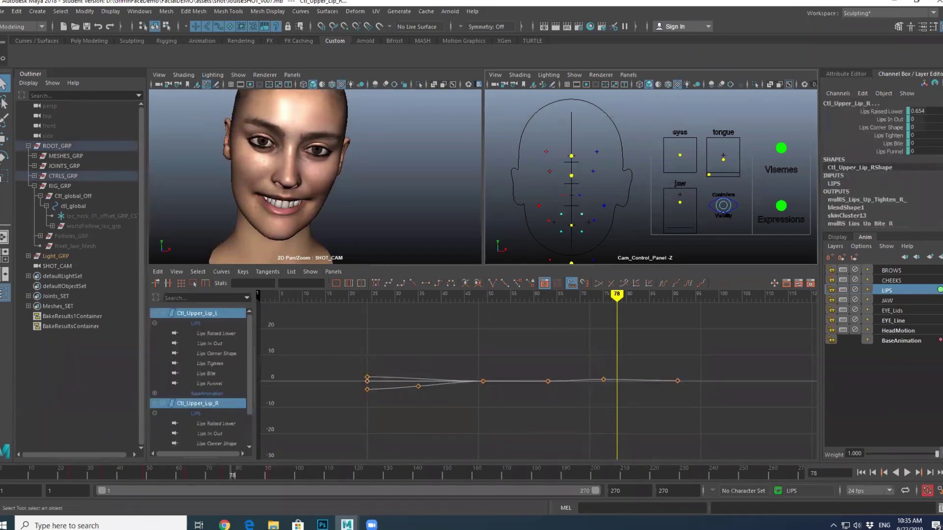
{"action": "left_click", "coordinate": [889, 111]}
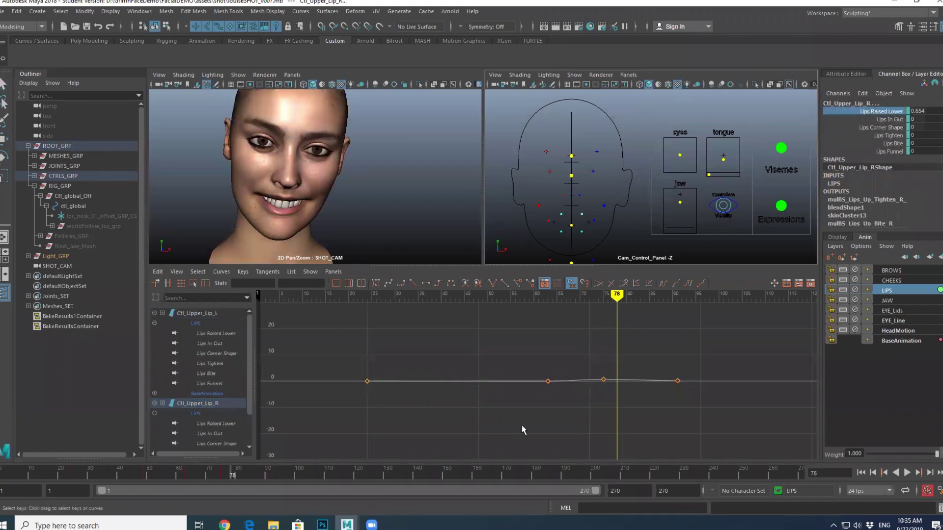
{"action": "key", "text": "f"}
{"action": "left_click_drag", "start_coordinate": [636, 405], "coordinate": [603, 370]}
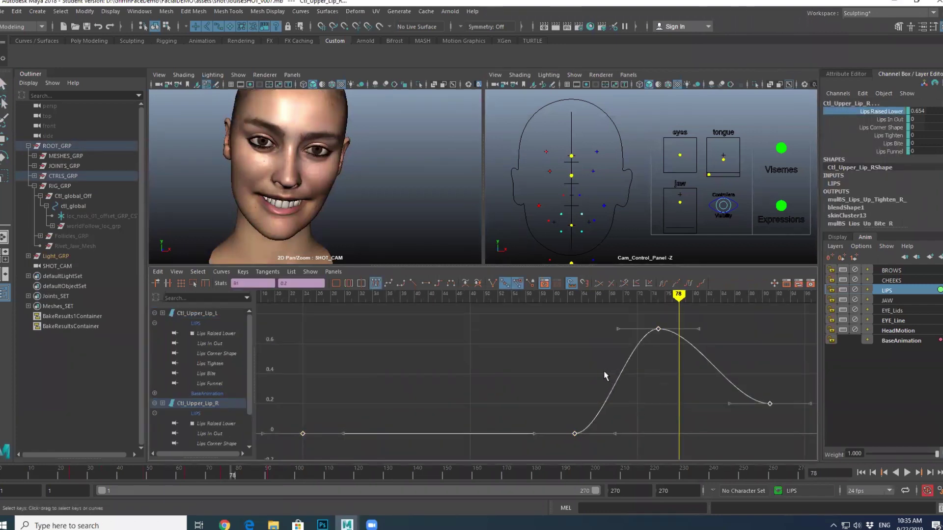
- Try scaling down the last three Lips Raised Lower keys with the Region tool, and undo it
{"action": "left_click_drag", "start_coordinate": [789, 315], "coordinate": [566, 442]}
{"action": "left_click", "coordinate": [193, 284]}
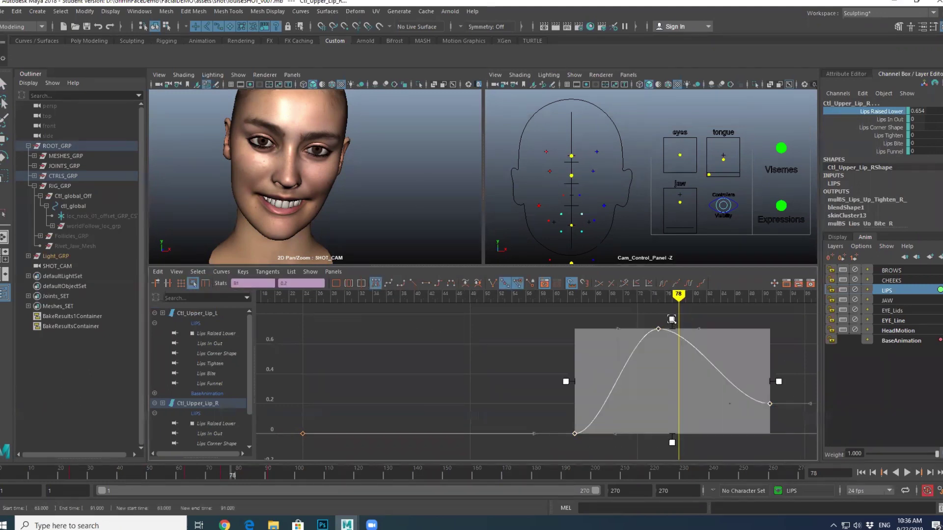
{"action": "left_click_drag", "start_coordinate": [674, 318], "coordinate": [670, 377]}
{"action": "key", "text": "ctrl+z"}
{"action": "key", "text": "ctrl+z"}
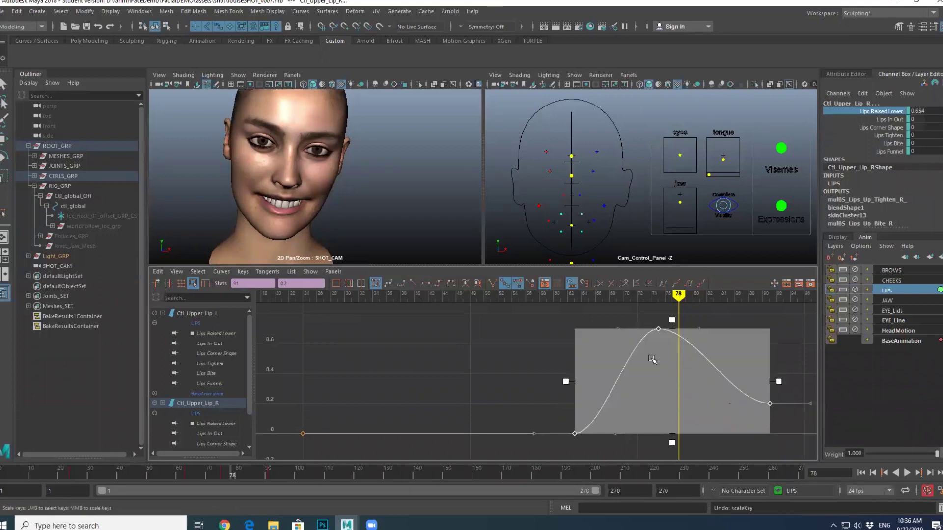
- Select all Lips Raised Lower keys, leave the Region tool, try shifting the keys down in value, and undo the shift
{"action": "left_click", "coordinate": [535, 341]}
{"action": "left_click_drag", "start_coordinate": [609, 359], "coordinate": [641, 385]}
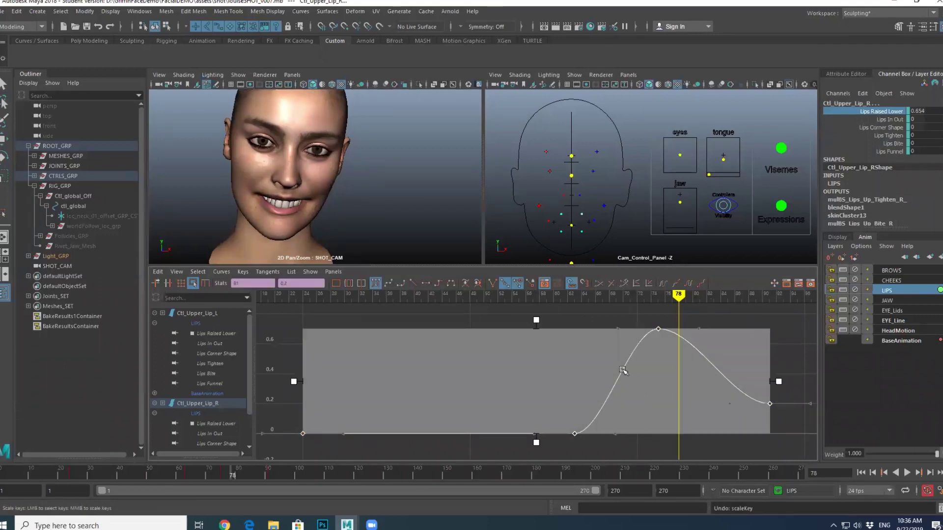
{"action": "key", "text": "q"}
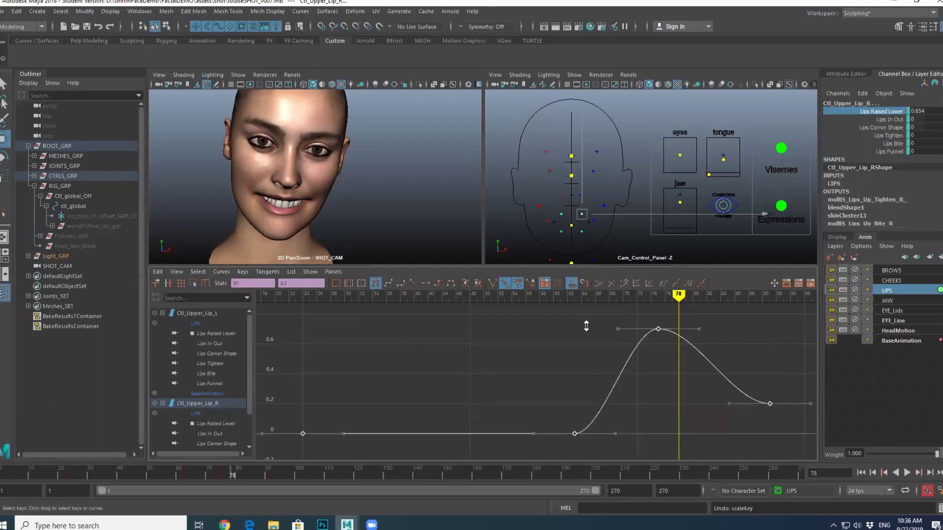
{"action": "middle_click_drag", "start_coordinate": [588, 327], "coordinate": [584, 400], "text": "shift"}
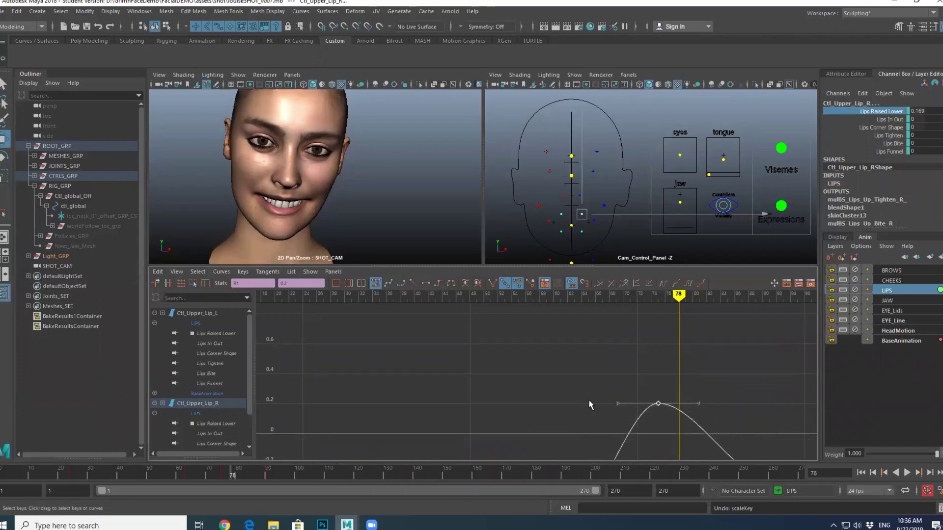
{"action": "key", "text": "ctrl+z"}
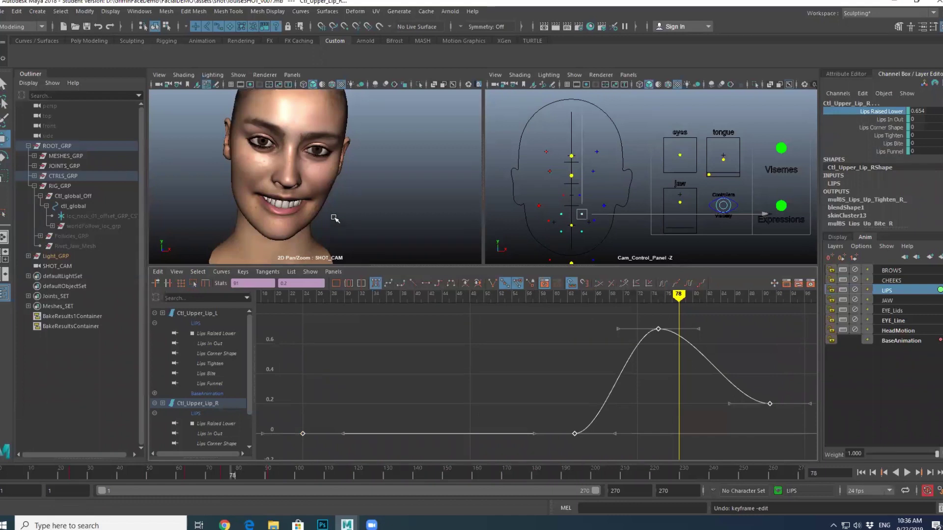
- Turn off the 2D pan/zoom in SHOT_CAM and try lowering the last two Lips Raised Lower keys
{"action": "key", "text": "backslash"}
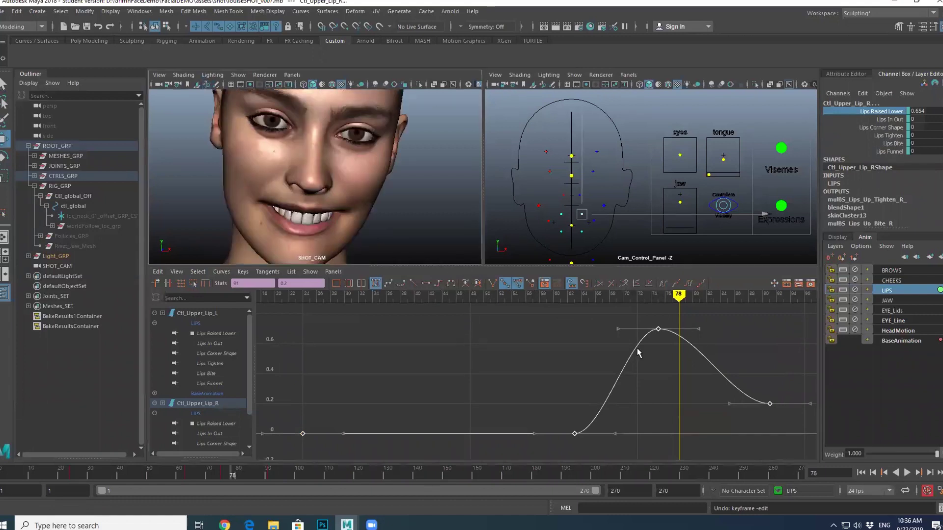
{"action": "left_click_drag", "start_coordinate": [637, 314], "coordinate": [786, 422]}
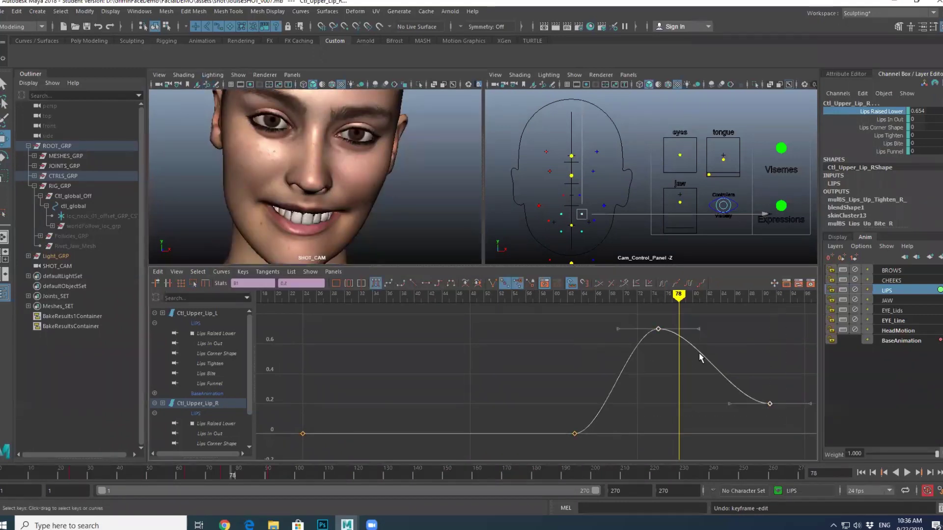
{"action": "middle_click_drag", "start_coordinate": [723, 341], "coordinate": [721, 353], "text": "shift"}
- Maximize the SHOT_CAM view with its 2D pan/zoom enabled and play back the smile animation, stopping at frame 89
{"action": "key", "text": "space"}
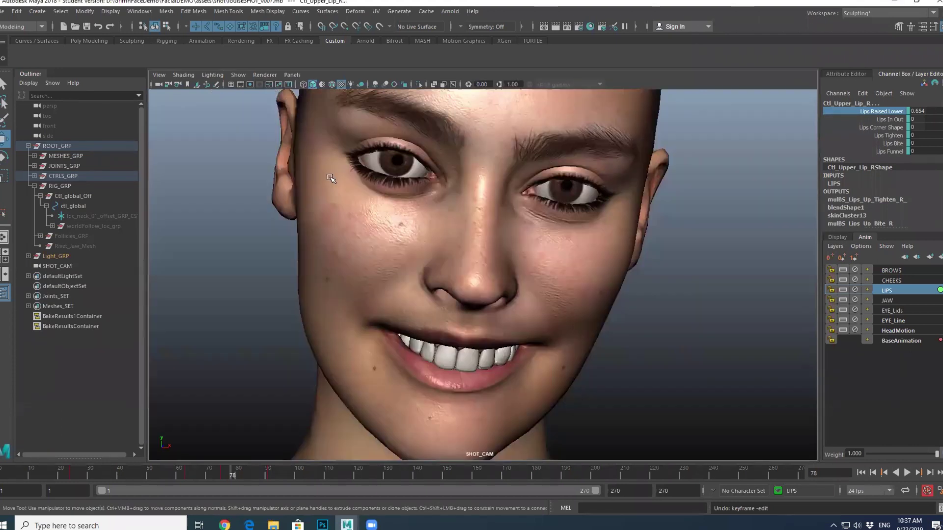
{"action": "key", "text": "backslash"}
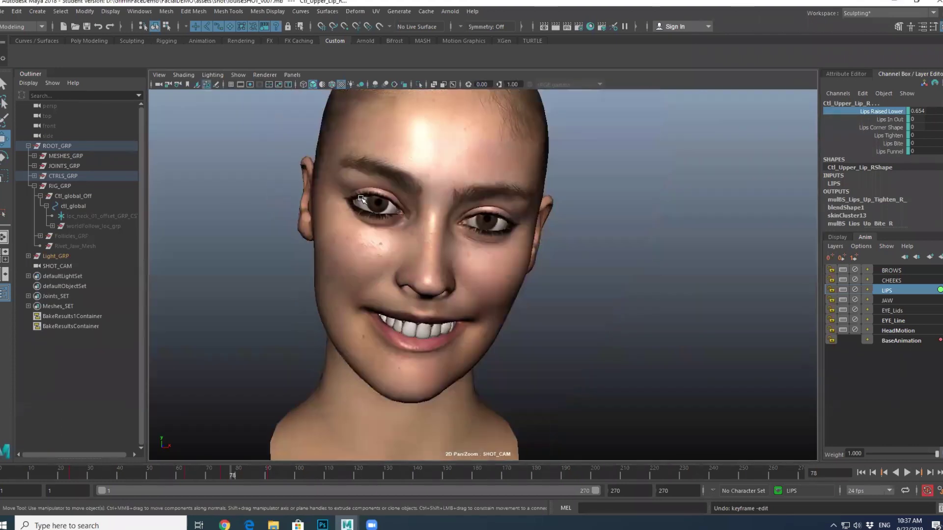
{"action": "left_click", "coordinate": [907, 472]}
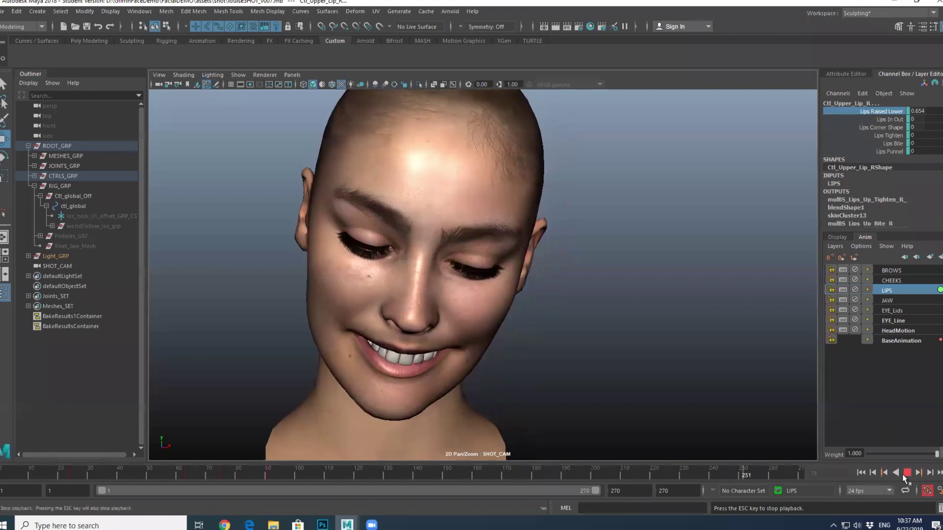
{"action": "left_click", "coordinate": [907, 474]}
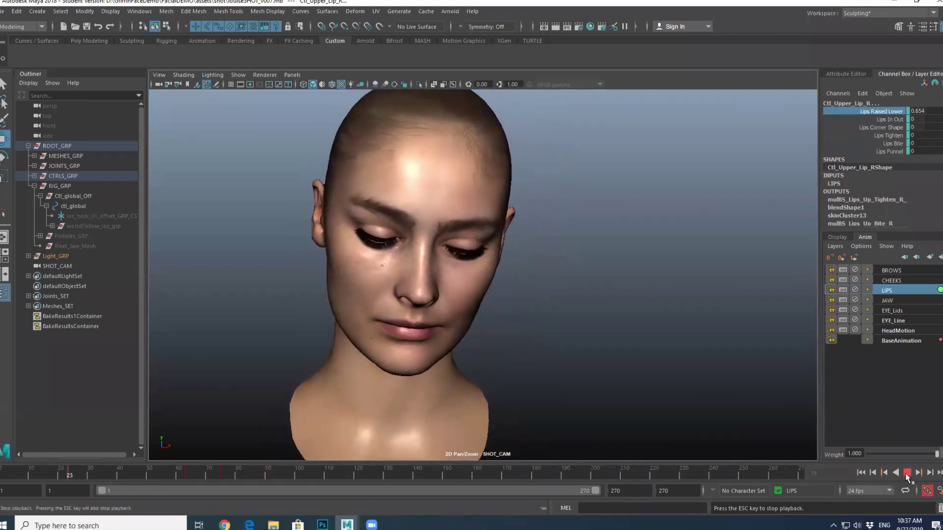
{"action": "left_click", "coordinate": [907, 473]}
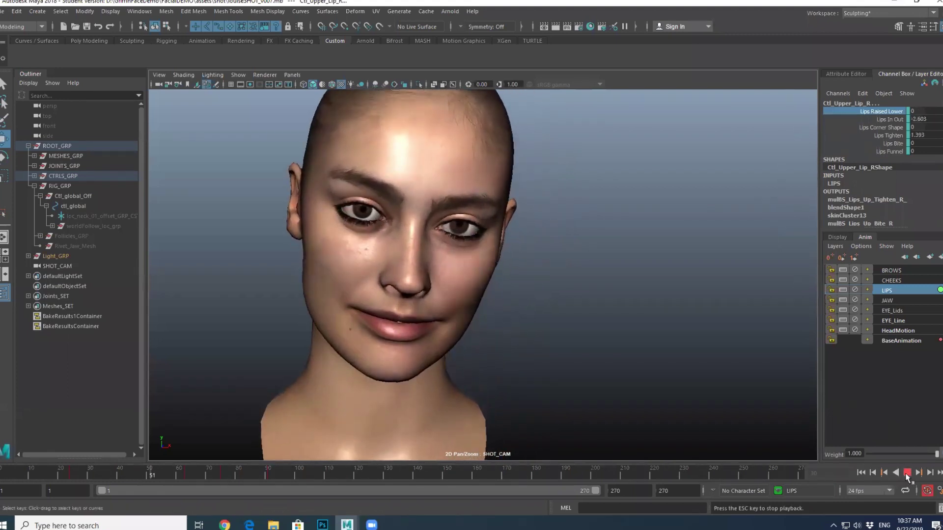
{"action": "key", "text": "Escape"}
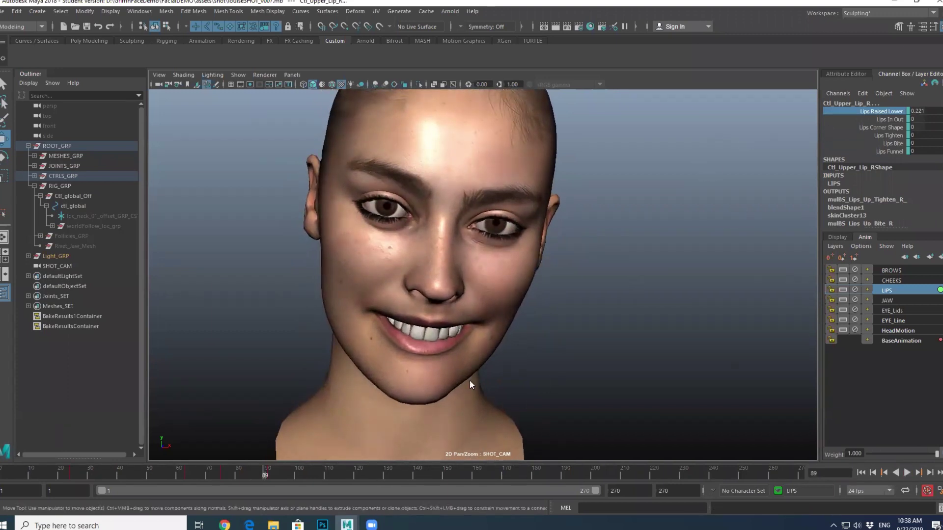
- Restore the three-pane layout and lower the last two Lips Raised Lower keys, taking the final key to about -1.77
{"action": "key", "text": "space"}
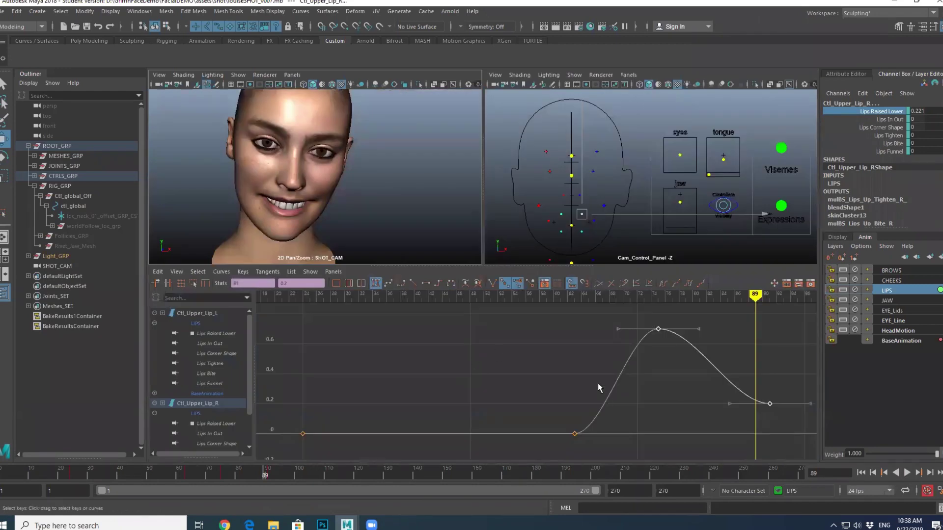
{"action": "left_click", "coordinate": [608, 362]}
{"action": "left_click_drag", "start_coordinate": [644, 313], "coordinate": [800, 417]}
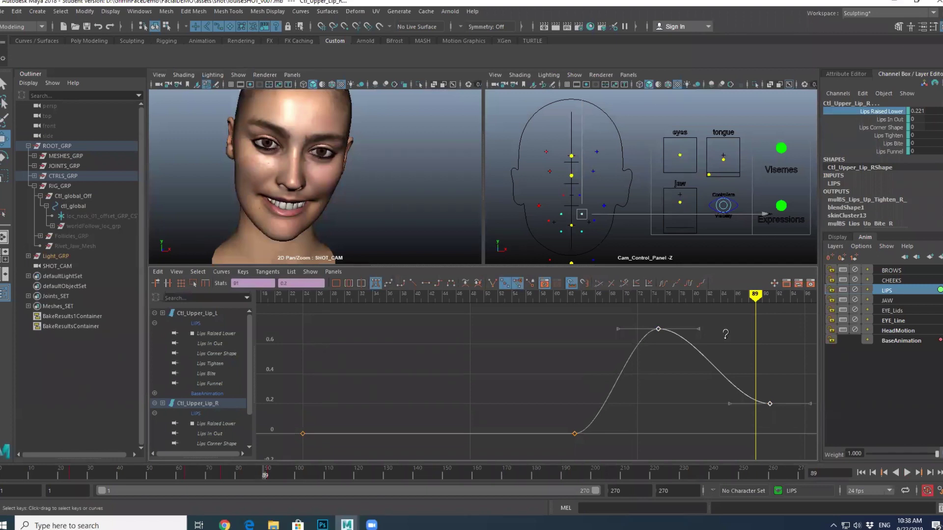
{"action": "middle_click_drag", "start_coordinate": [725, 334], "coordinate": [731, 409]}
{"action": "key", "text": "a"}
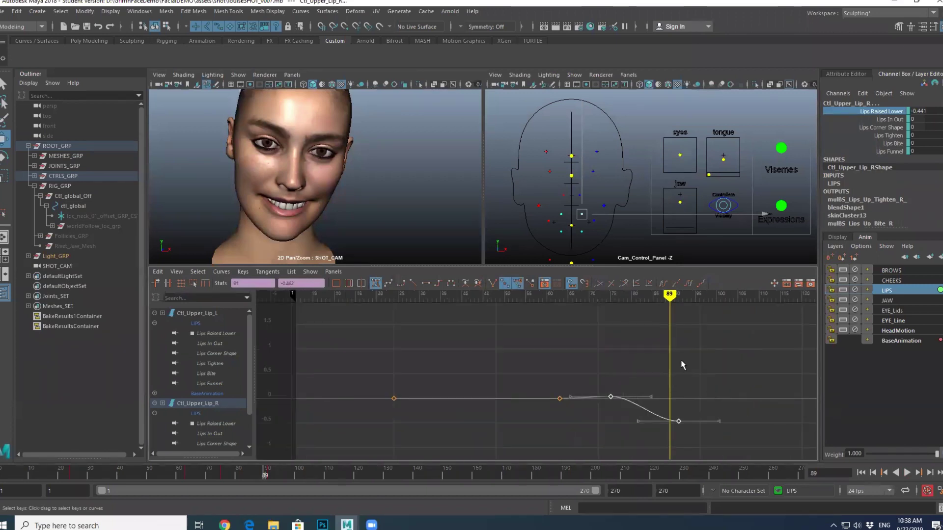
{"action": "middle_click_drag", "start_coordinate": [641, 349], "coordinate": [654, 412]}
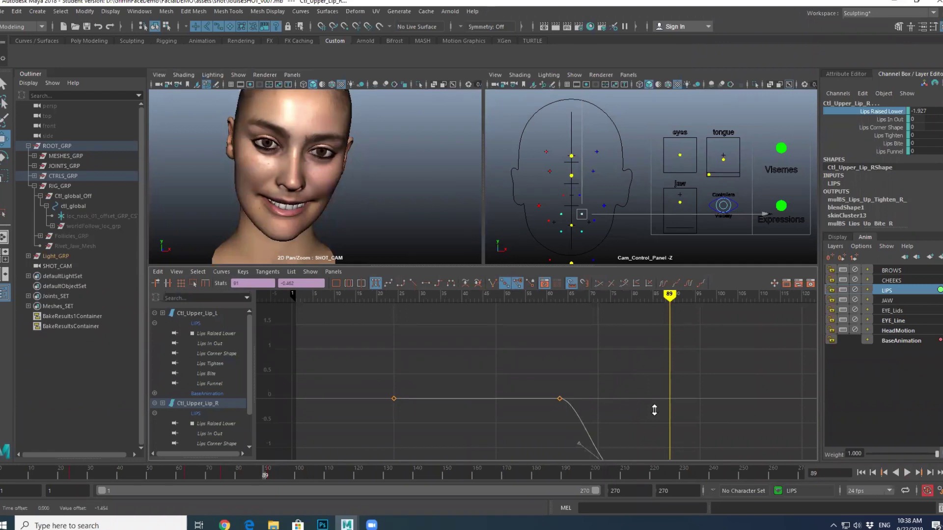
- Play back and scrub the edited lip animation to check it, stopping at frame 47
{"action": "key", "text": "alt+v"}
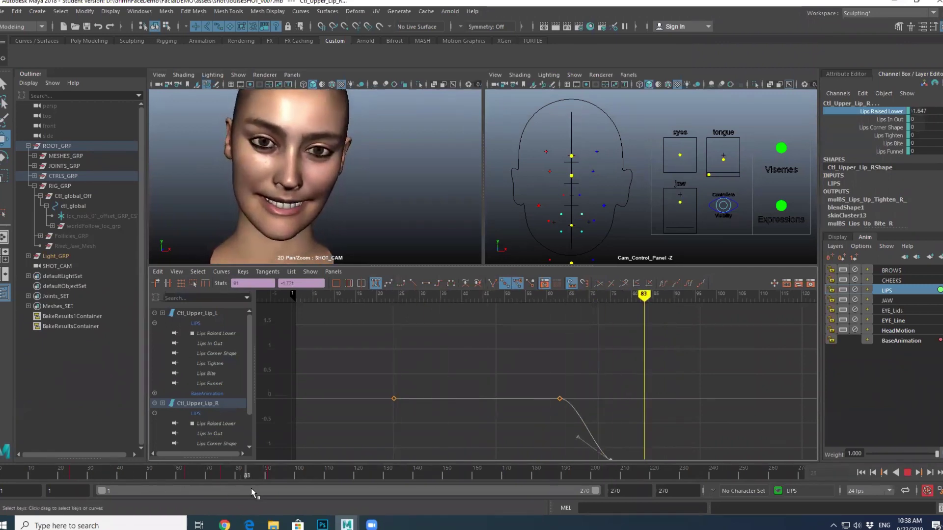
{"action": "left_click_drag", "start_coordinate": [252, 488], "coordinate": [137, 483]}
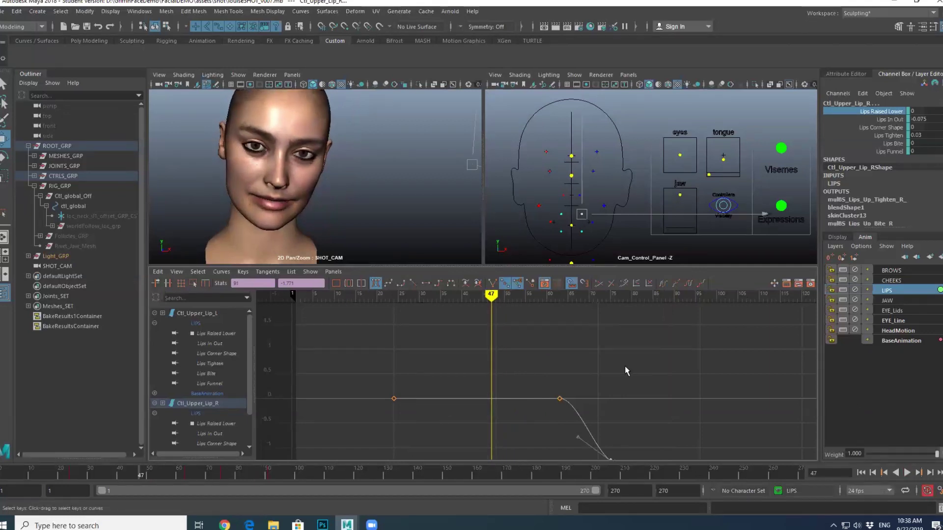
- Set a Lips Raised Lower key at frame 47 and lower the frame 63 key to about -0.71
{"action": "key", "text": "s"}
{"action": "left_click", "coordinate": [187, 473]}
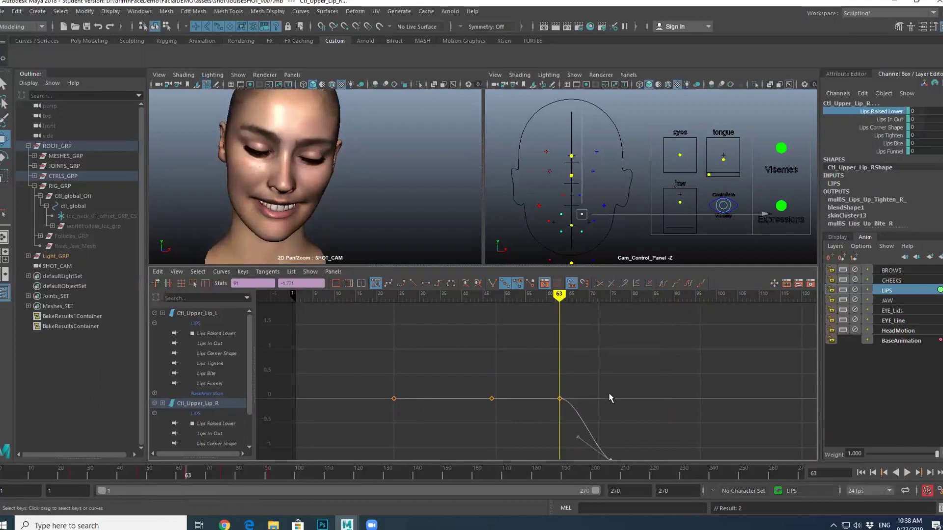
{"action": "left_click_drag", "start_coordinate": [551, 410], "coordinate": [579, 358]}
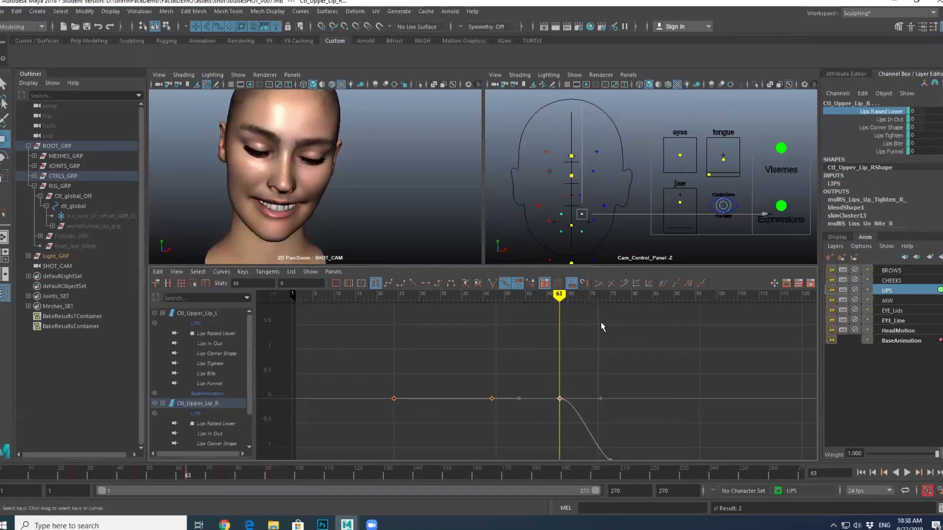
{"action": "middle_click_drag", "start_coordinate": [602, 327], "coordinate": [620, 364], "text": "shift"}
{"action": "scroll", "coordinate": [623, 370], "scroll_direction": "down", "scroll_amount": 2}
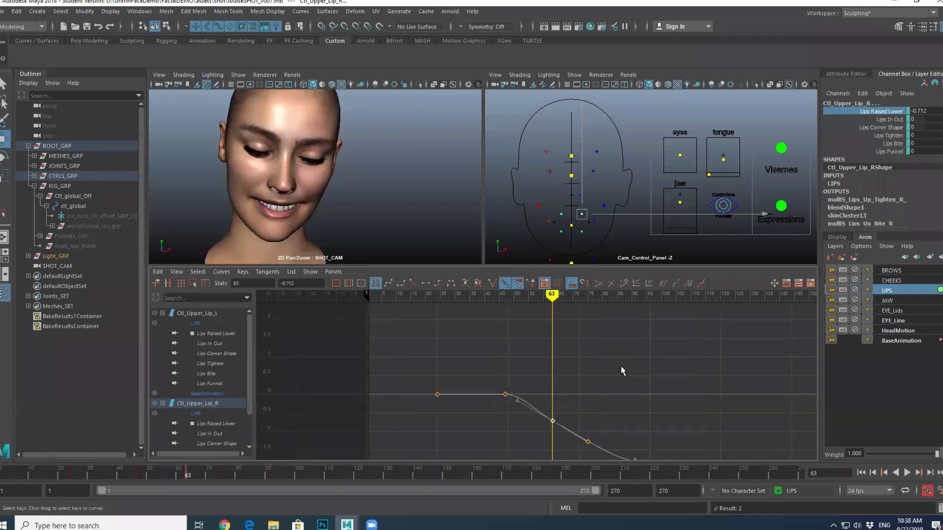
{"action": "key", "text": "f"}
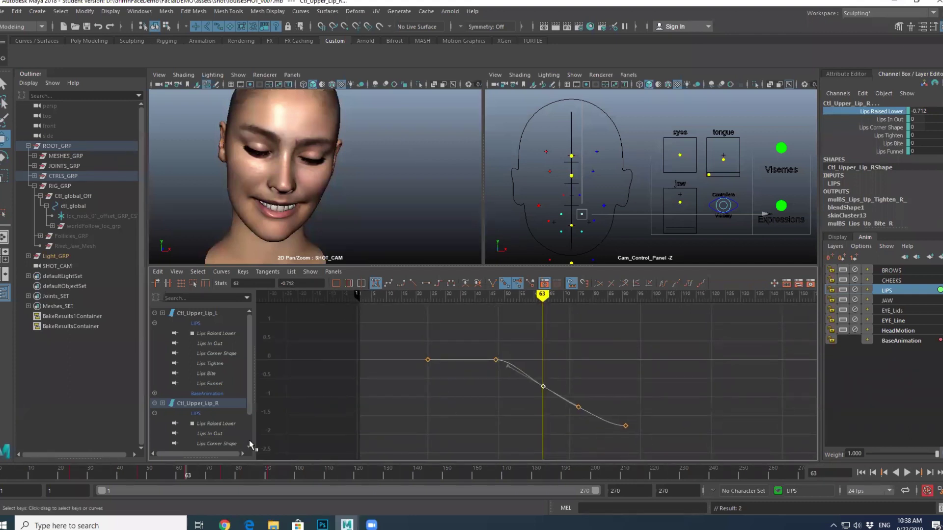
- Play back the revised upper-lip motion, maximize SHOT_CAM with nothing selected, and resume playback, stopping at frame 196
{"action": "mouse_move", "coordinate": [187, 476]}
{"action": "left_mouse_down"}
{"action": "mouse_move", "coordinate": [161, 476]}
{"action": "mouse_move", "coordinate": [184, 477]}
{"action": "left_mouse_up"}
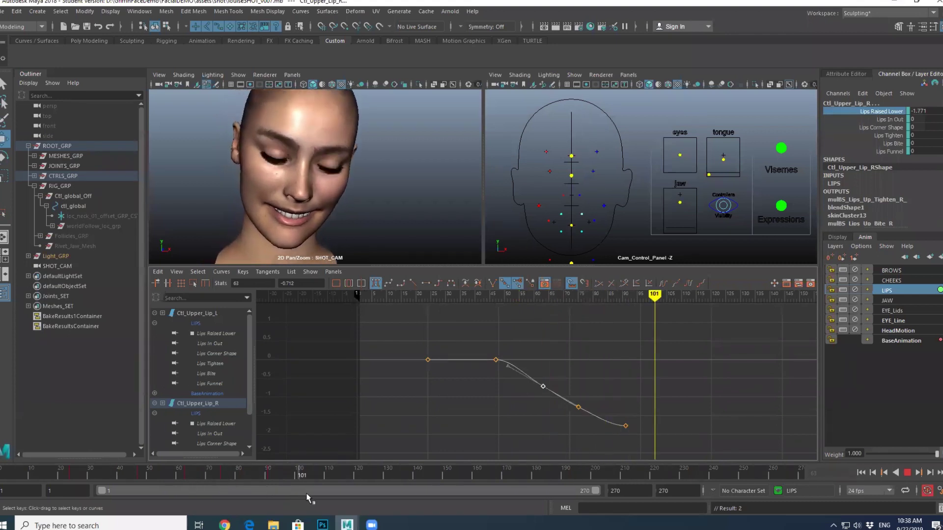
{"action": "key", "text": "Escape"}
{"action": "key", "text": "w"}
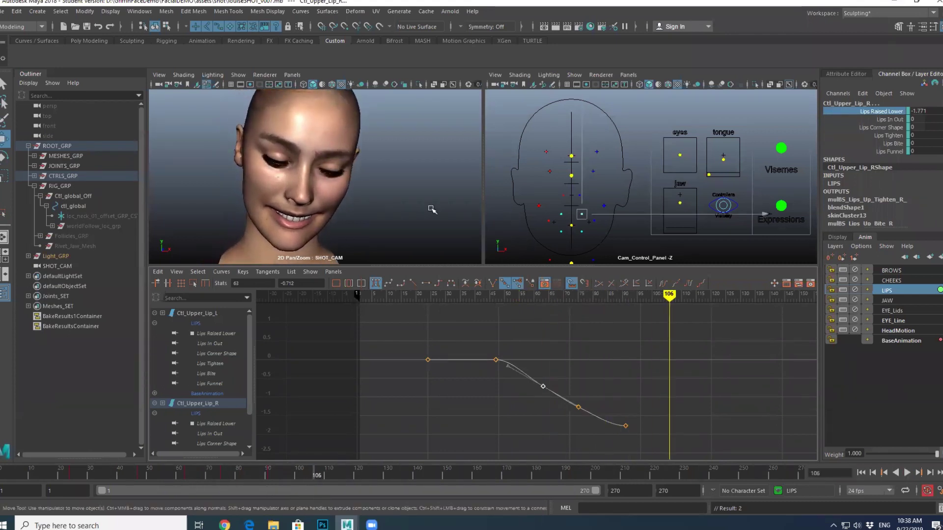
{"action": "key", "text": "space"}
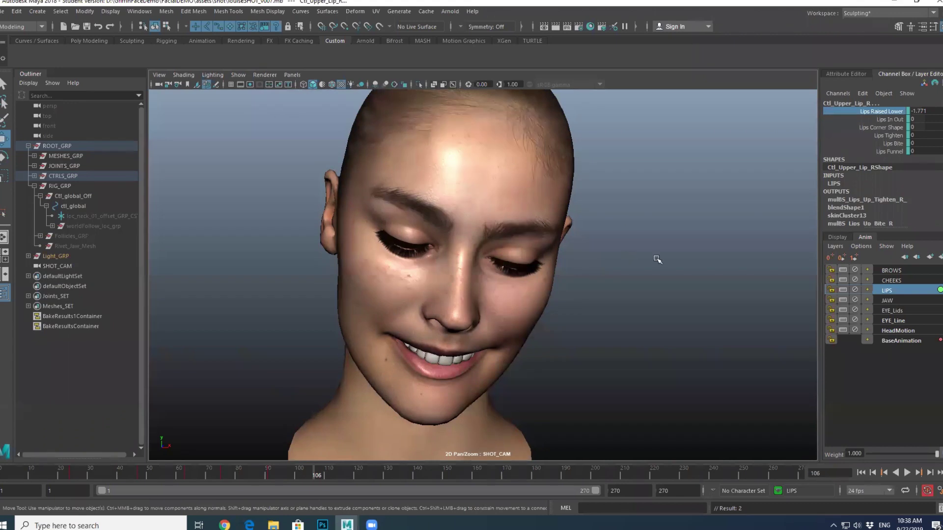
{"action": "left_click", "coordinate": [657, 260]}
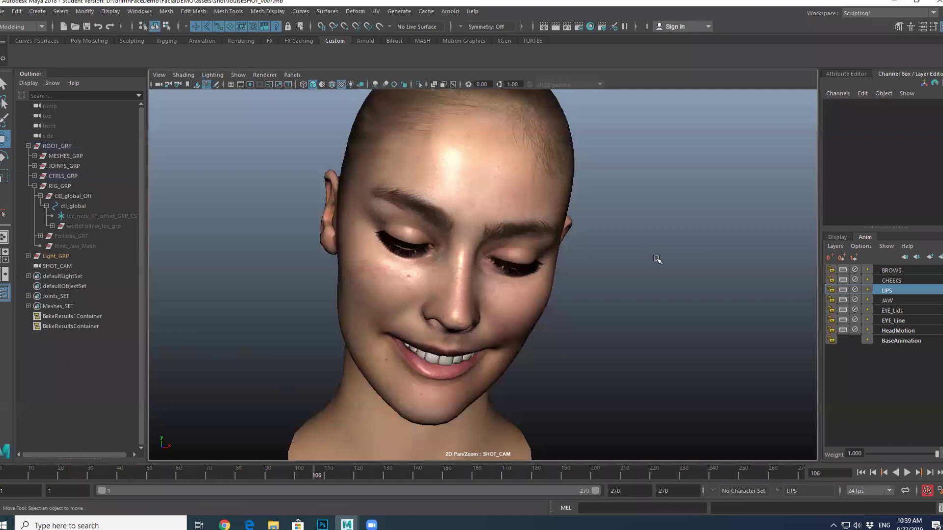
{"action": "left_click", "coordinate": [907, 473]}
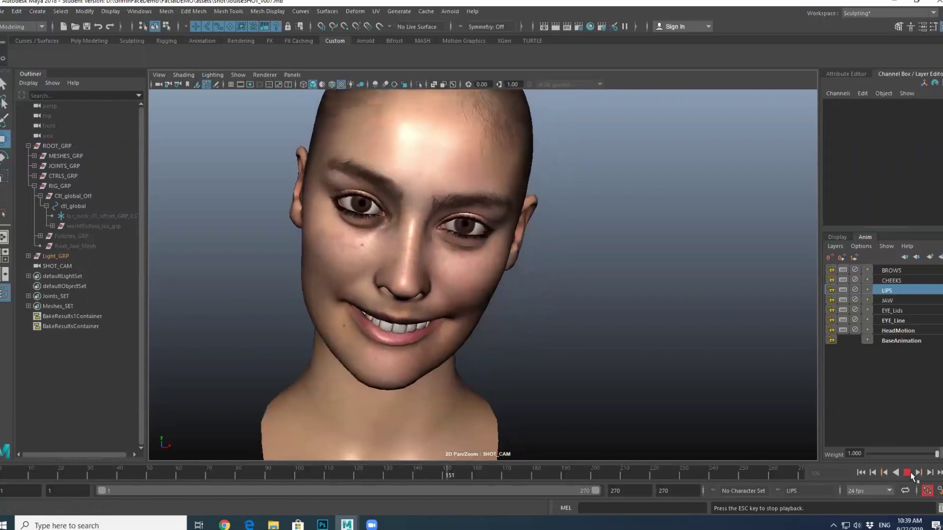
{"action": "left_click", "coordinate": [907, 473]}
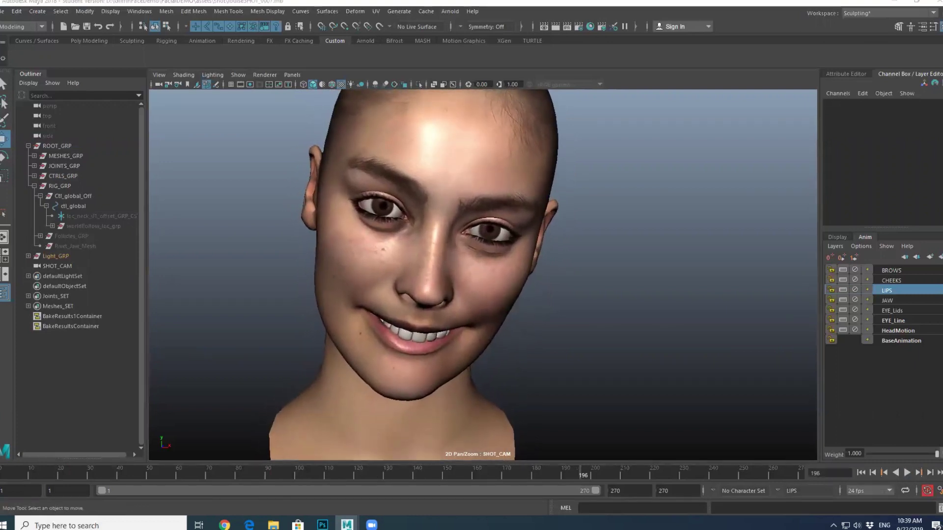
- Select the lower-lip controls in the LIPS layer and isolate their Lips Bite curves in the three-pane layout's Graph Editor
{"action": "left_click", "coordinate": [926, 290]}
{"action": "left_click", "coordinate": [891, 144]}
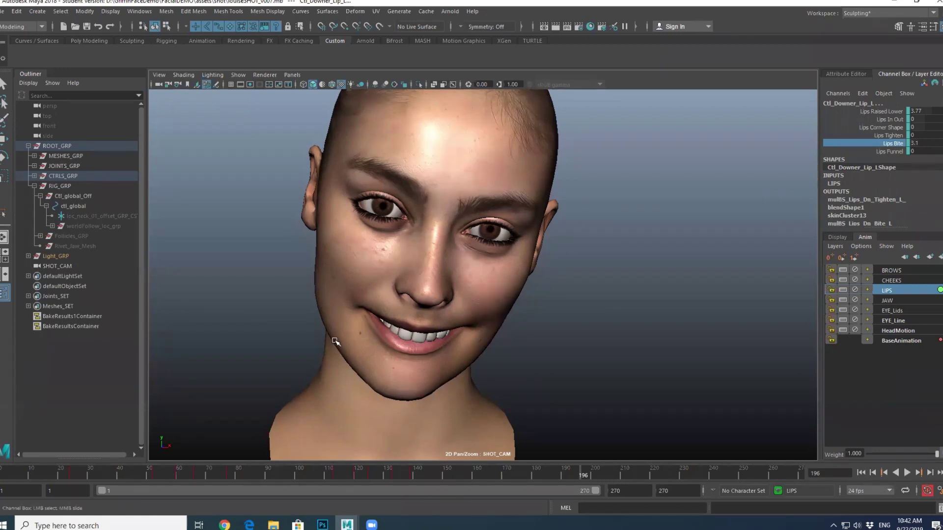
{"action": "key", "text": "space"}
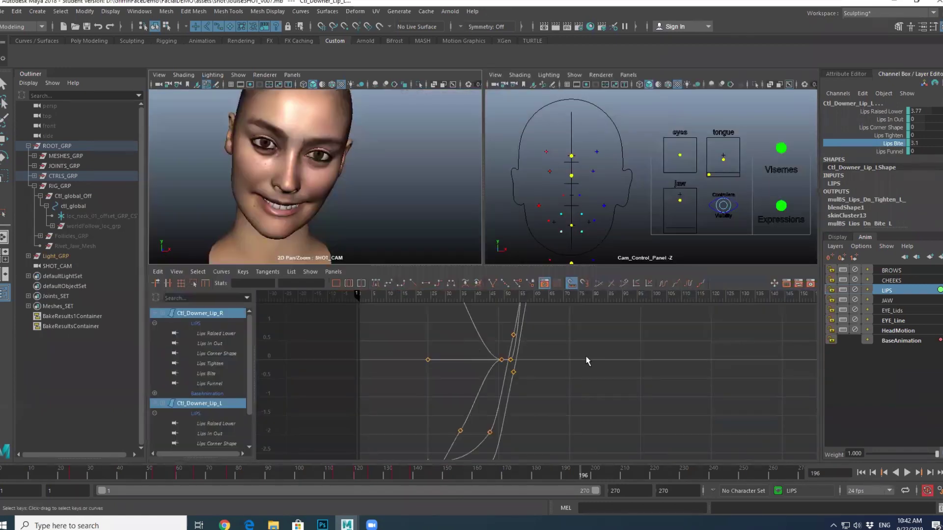
{"action": "key", "text": "a"}
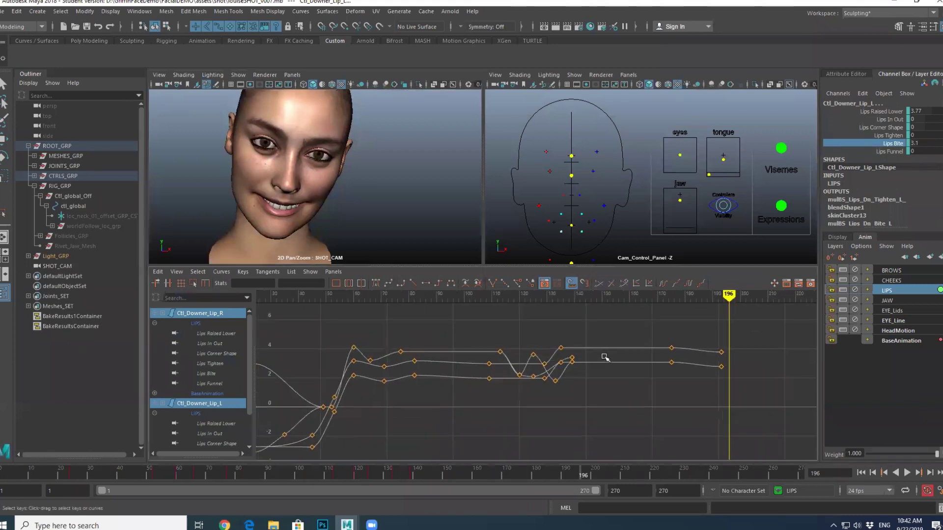
{"action": "key", "text": "f"}
{"action": "left_click", "coordinate": [887, 143]}
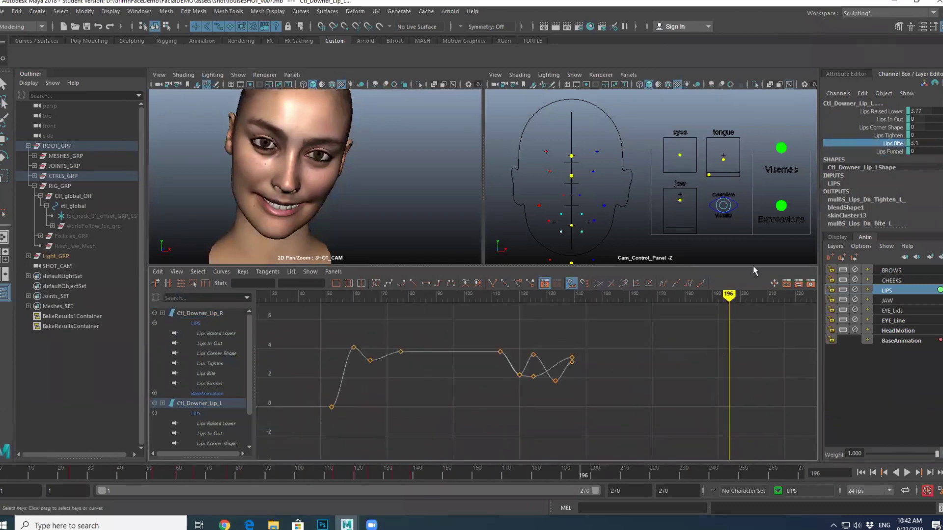
- Select all Lips Bite keys after the initial flat section and lower them together, bringing the frame 196 value to about 1.4
{"action": "middle_click_drag", "start_coordinate": [593, 394], "coordinate": [646, 393], "text": "alt"}
{"action": "left_click_drag", "start_coordinate": [700, 315], "coordinate": [395, 413]}
{"action": "key", "text": "w"}
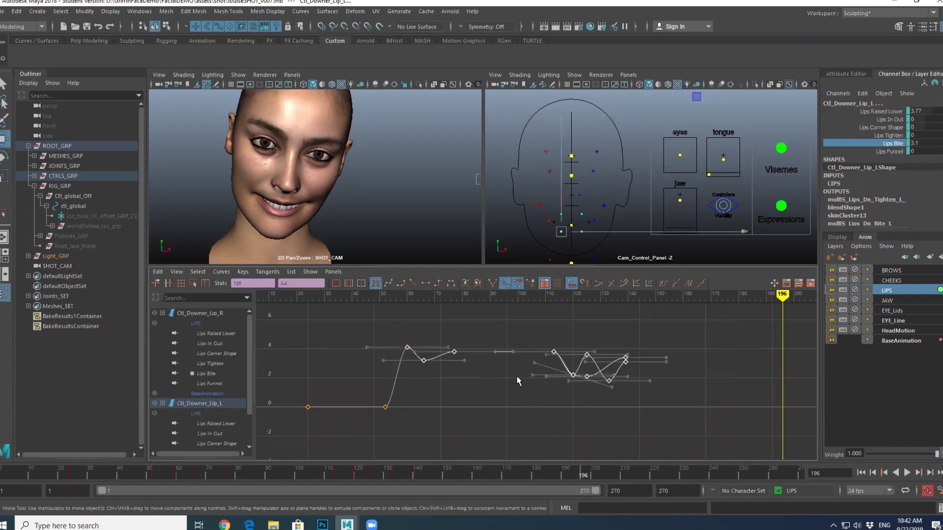
{"action": "middle_click_drag", "start_coordinate": [515, 373], "coordinate": [518, 383]}
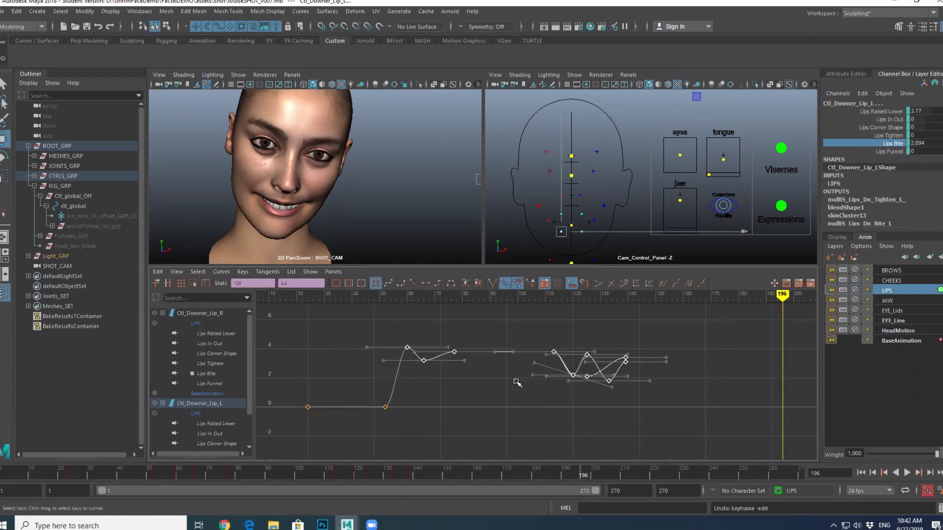
{"action": "key", "text": "ctrl+z"}
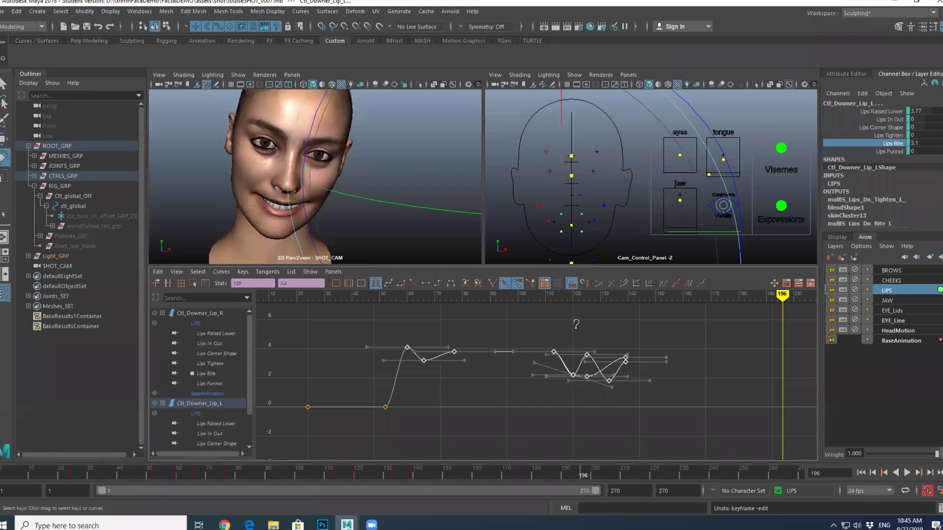
{"action": "middle_click_drag", "start_coordinate": [576, 345], "coordinate": [555, 349], "text": "shift"}
- Maximize SHOT_CAM, clear the selection, scrub to frame 48 and play back the smile, pausing at frame 123 and stopping at 174
{"action": "key", "text": "space"}
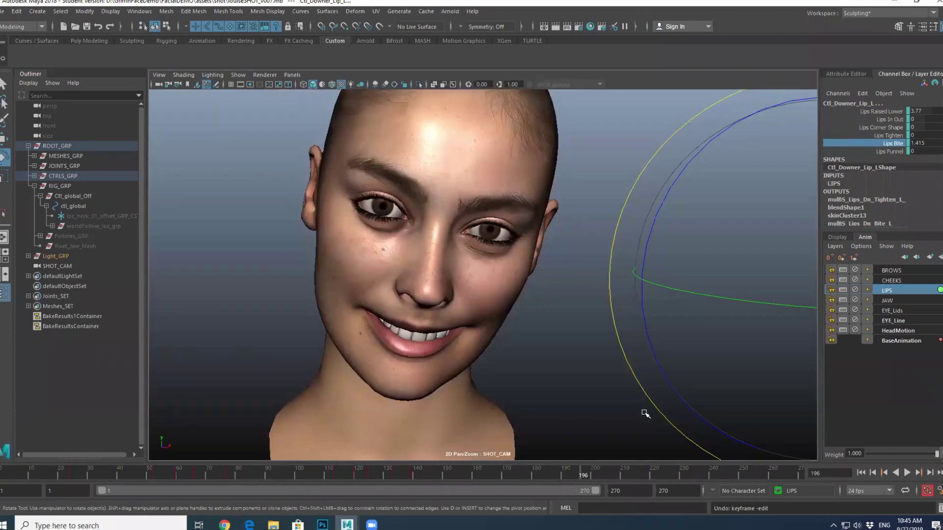
{"action": "left_click", "coordinate": [229, 318]}
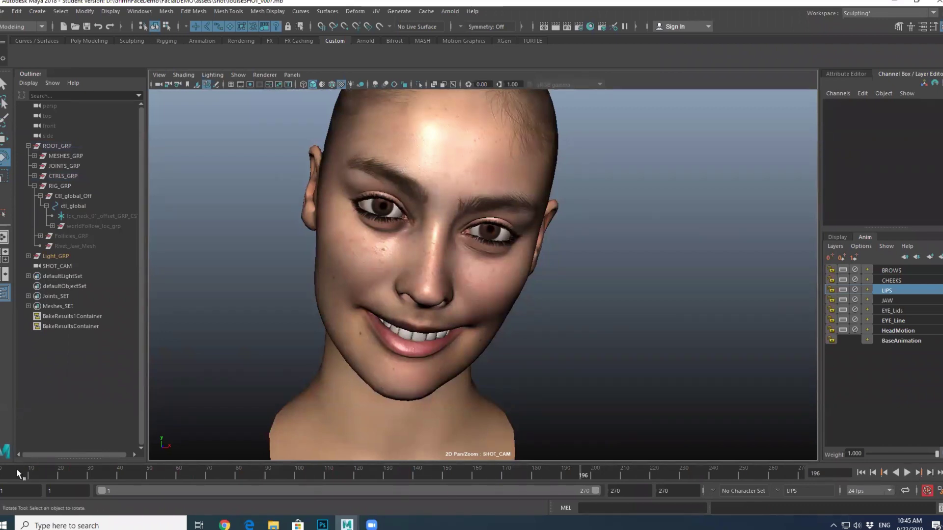
{"action": "left_click_drag", "start_coordinate": [12, 472], "coordinate": [144, 470]}
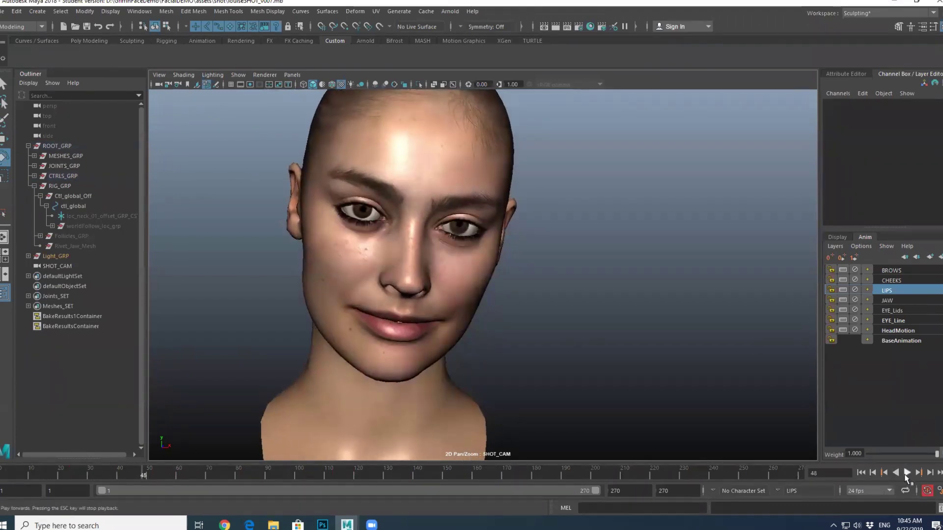
{"action": "left_click", "coordinate": [906, 473]}
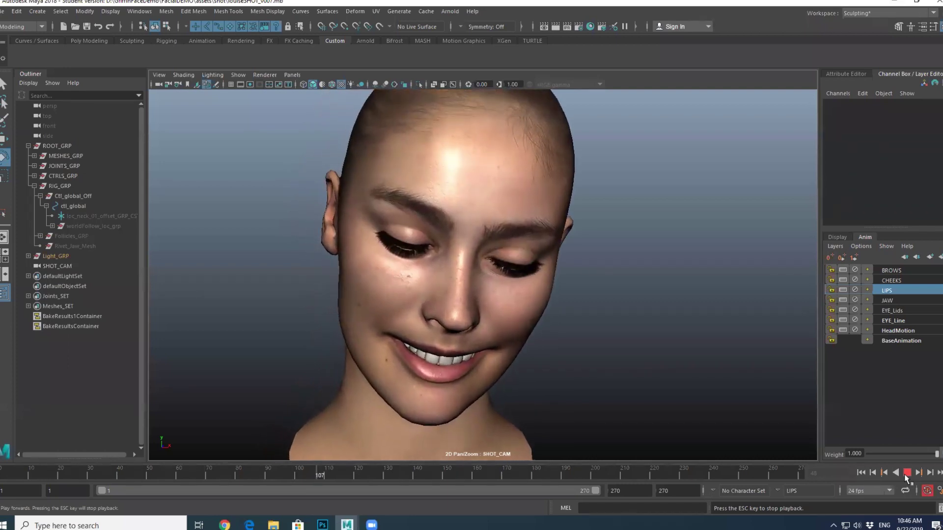
{"action": "left_click", "coordinate": [906, 473]}
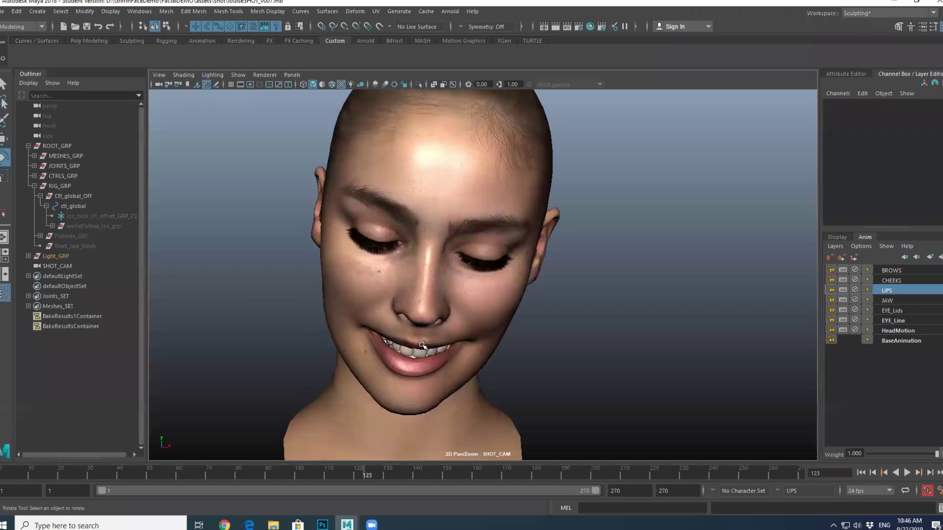
{"action": "left_click", "coordinate": [907, 473]}
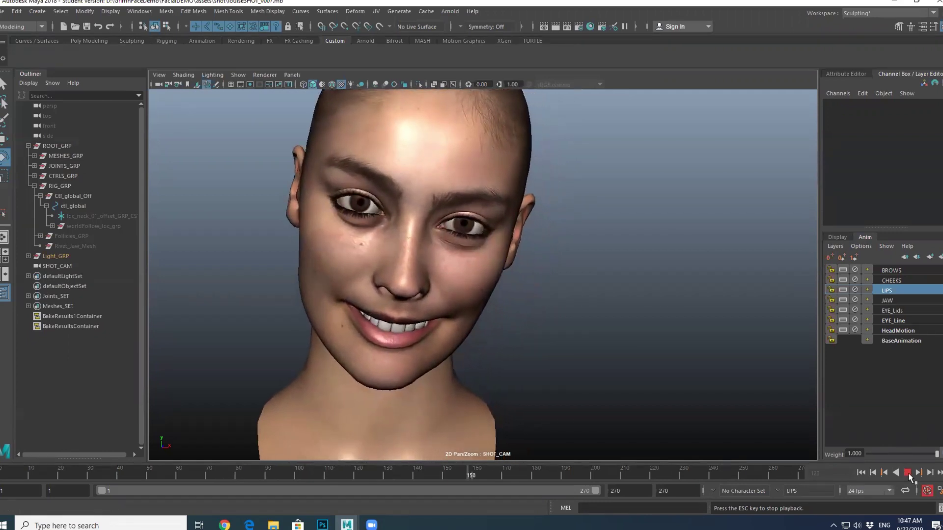
{"action": "left_click", "coordinate": [907, 474]}
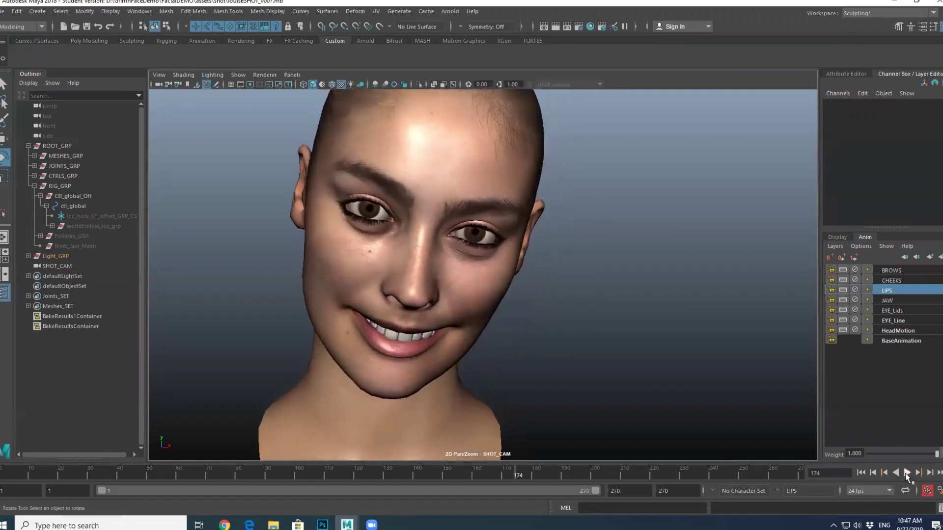
- Select the SHOT_CAM camera and open its Focal Length value for editing
{"action": "left_click", "coordinate": [158, 86]}
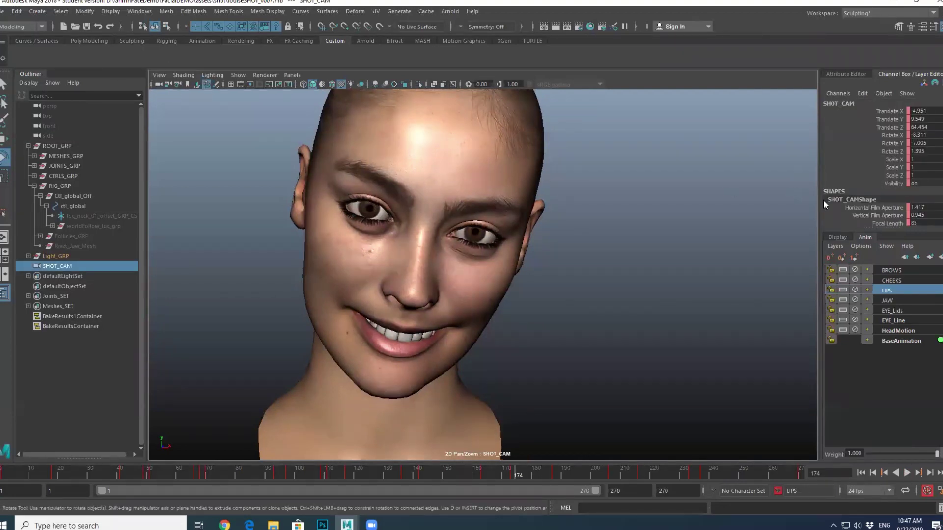
{"action": "scroll", "coordinate": [862, 187], "scroll_direction": "down", "scroll_amount": 2}
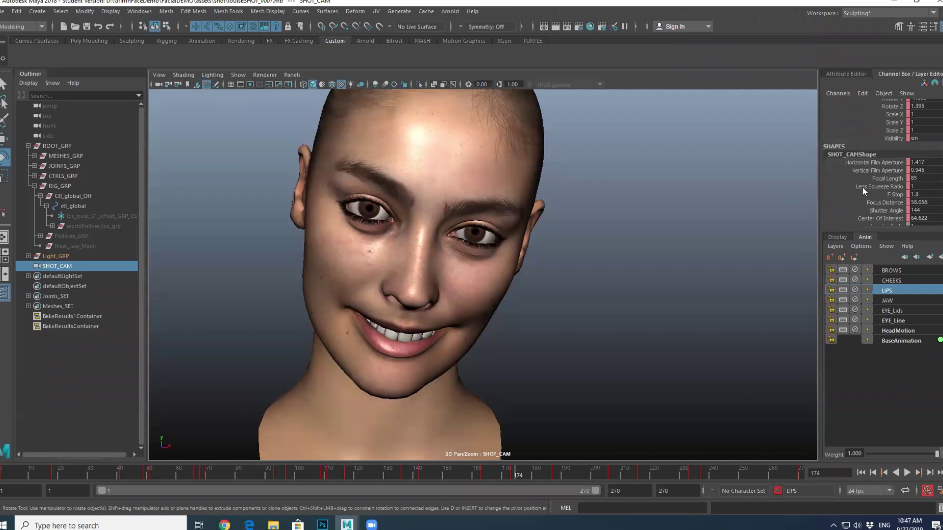
{"action": "double_click", "coordinate": [927, 178]}
- Return to frame 1, play back the opening of the animation to frame 24, and clear the camera selection
{"action": "left_click", "coordinate": [861, 473]}
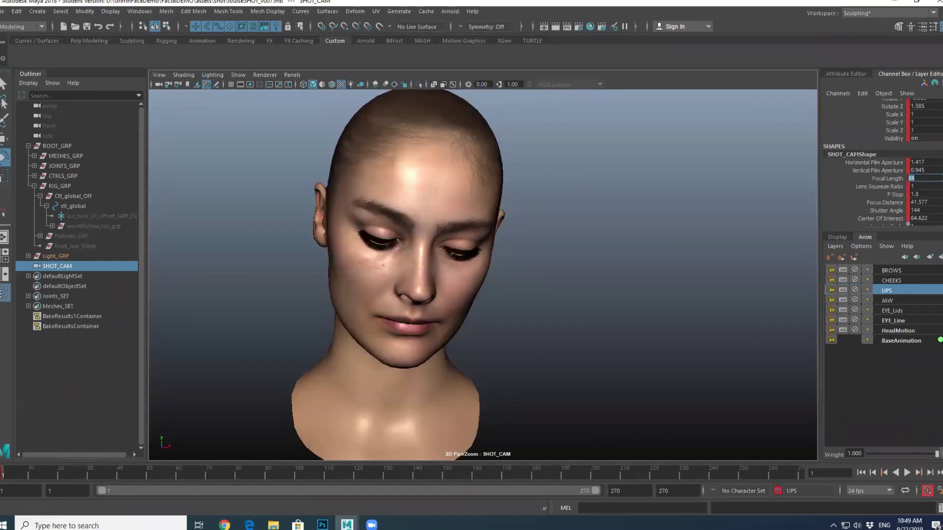
{"action": "left_click", "coordinate": [907, 473]}
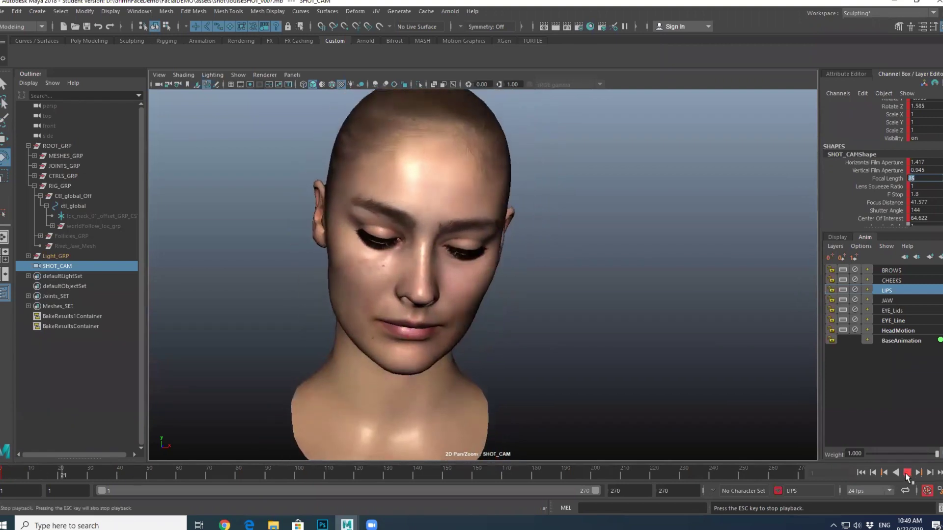
{"action": "left_click", "coordinate": [907, 473]}
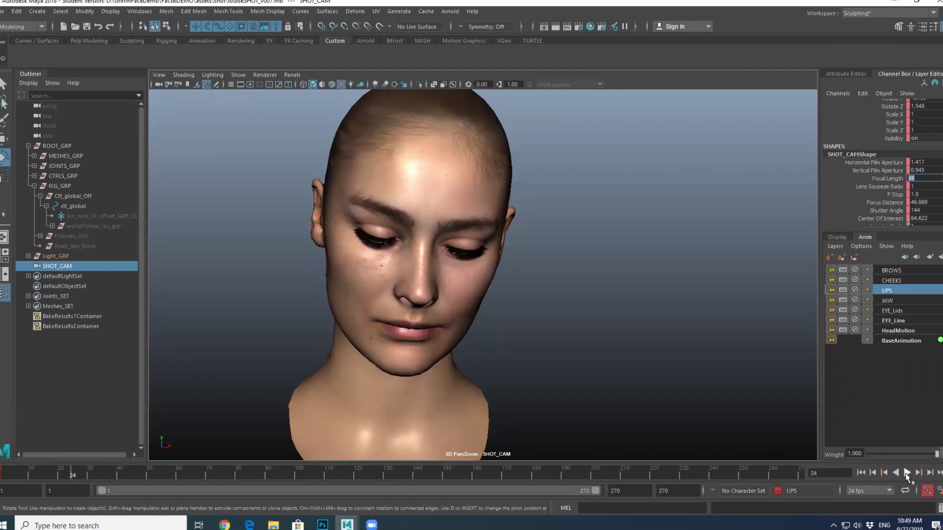
{"action": "left_click", "coordinate": [705, 283]}
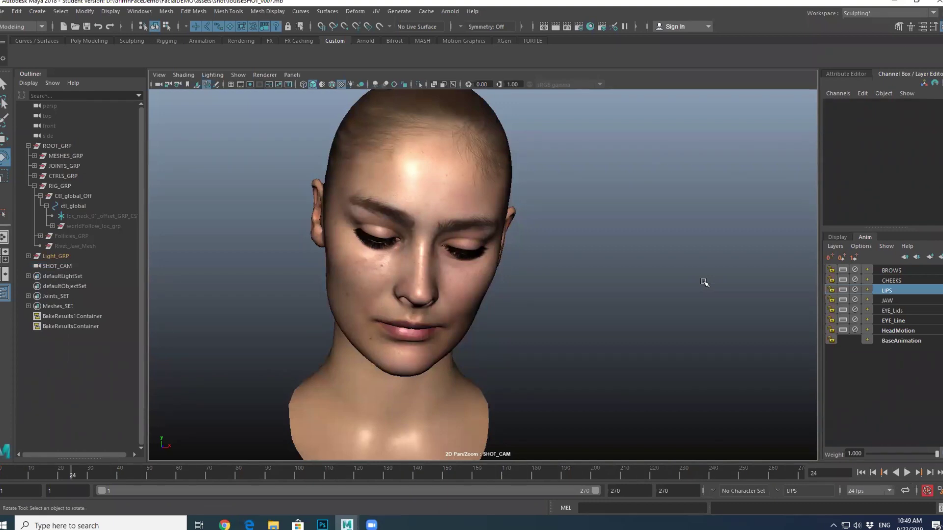